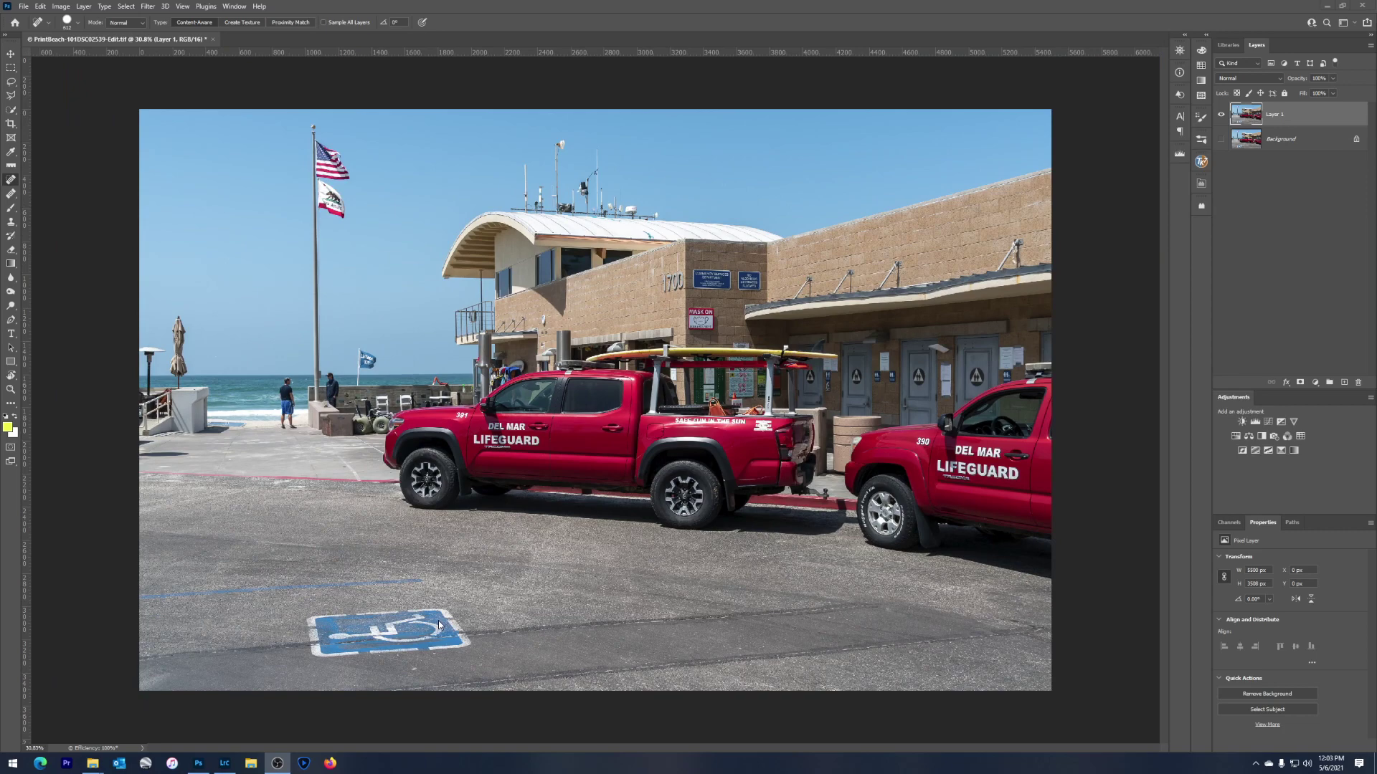
- Try to paint out the blue line on the pavement with a smaller Spot Healing Brush in a single stroke
{"action": "scroll", "coordinate": [296, 595], "scroll_direction": "up", "scroll_amount": 2}
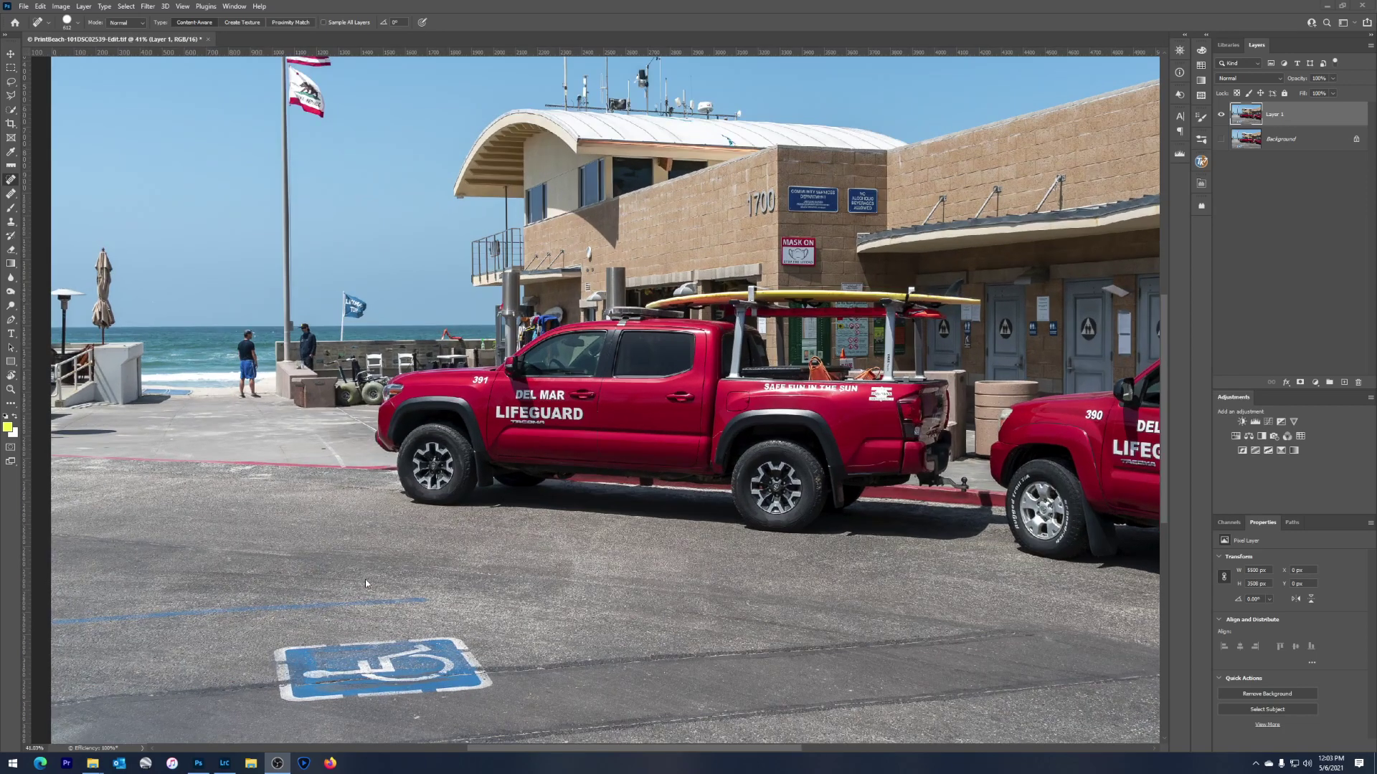
{"action": "scroll", "coordinate": [417, 566], "scroll_direction": "up", "scroll_amount": 1}
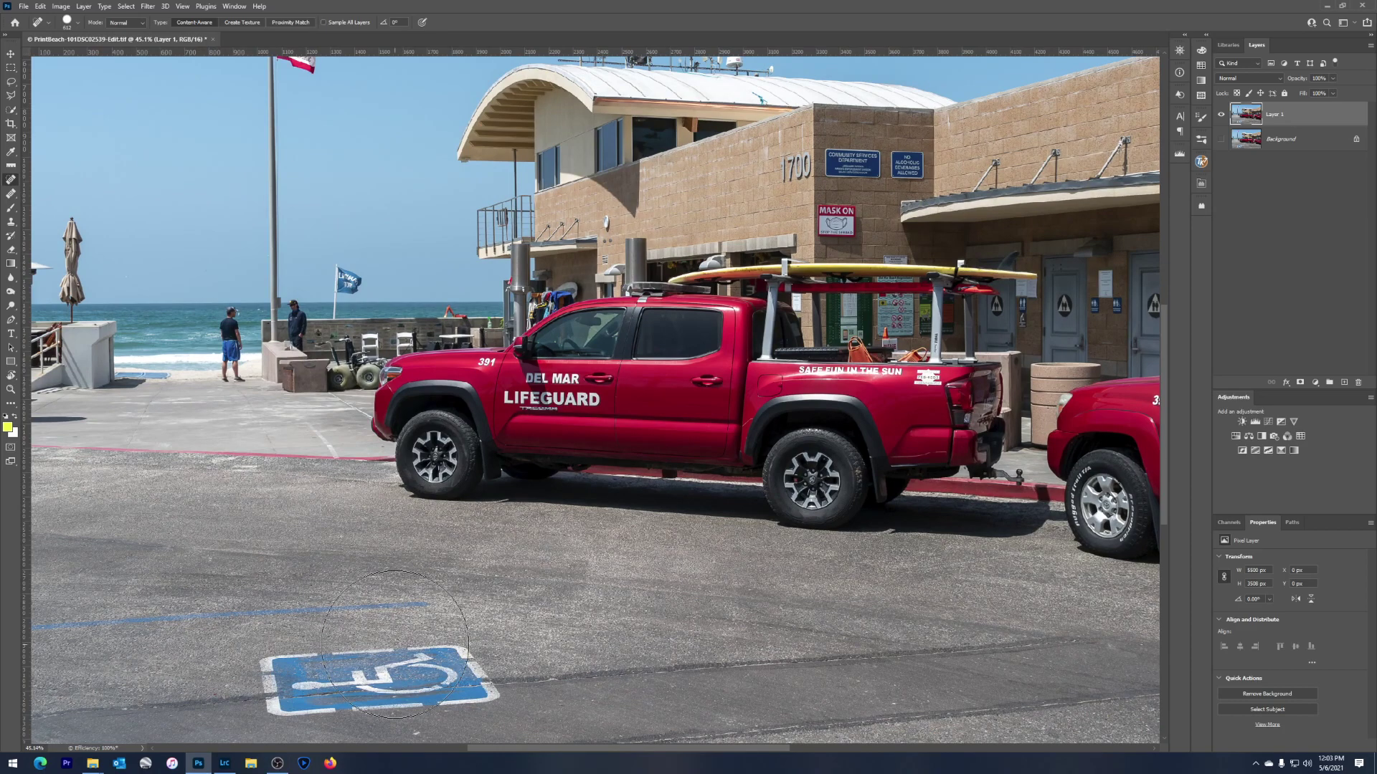
{"action": "scroll", "coordinate": [411, 585], "scroll_direction": "up", "scroll_amount": 2}
{"action": "scroll", "coordinate": [409, 629], "scroll_direction": "down", "scroll_amount": 3}
{"action": "scroll", "coordinate": [409, 628], "scroll_direction": "left", "scroll_amount": 5}
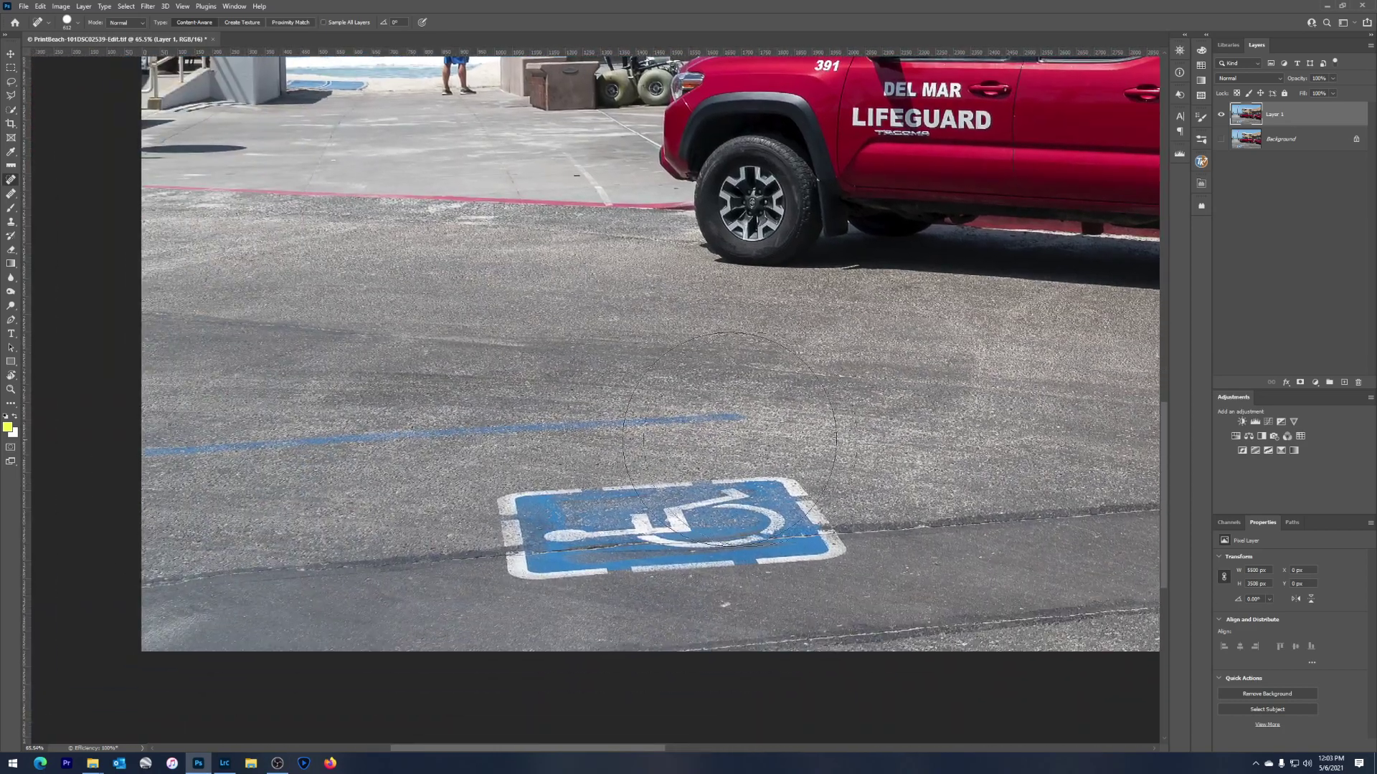
{"action": "scroll", "coordinate": [445, 512], "scroll_direction": "down", "scroll_amount": 3}
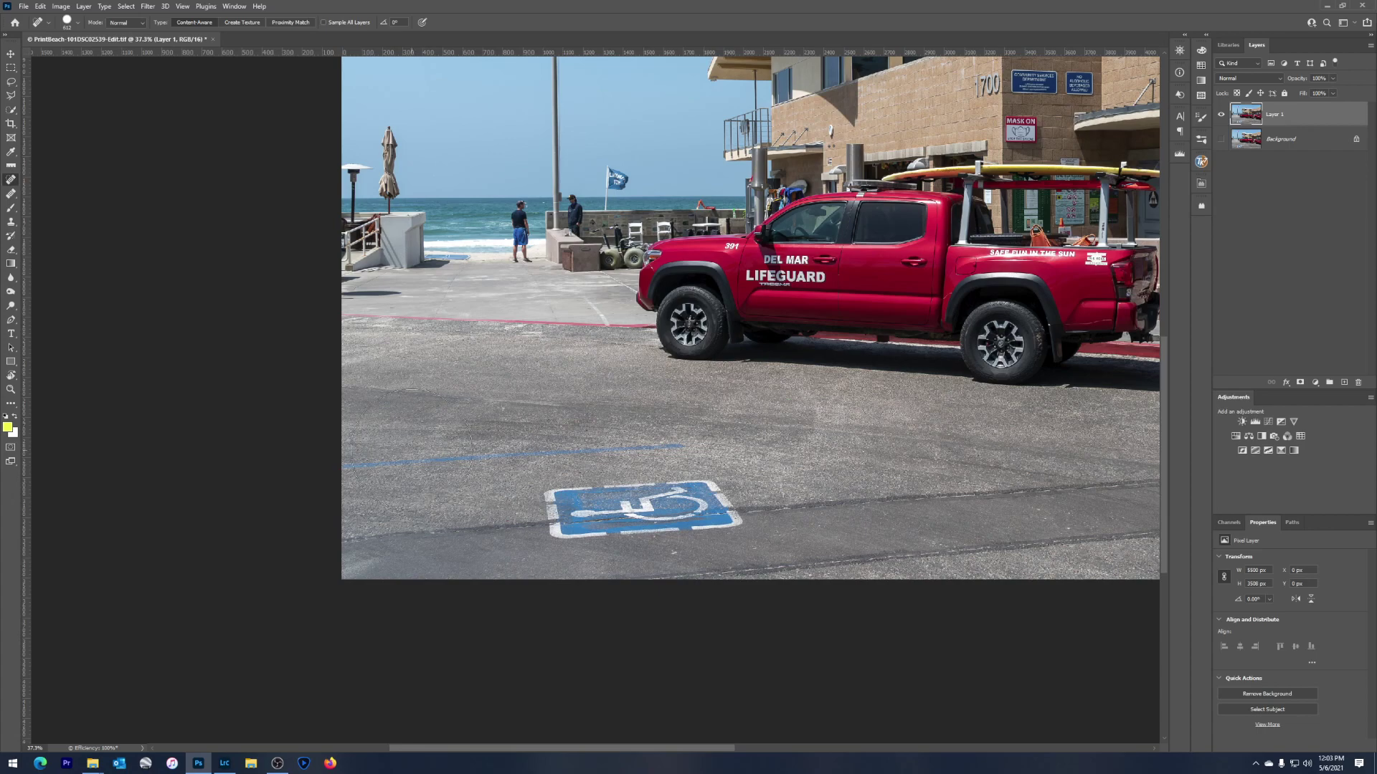
{"action": "left_click_drag", "start_coordinate": [350, 450], "coordinate": [356, 454]}
{"action": "scroll", "coordinate": [352, 473], "scroll_direction": "up", "scroll_amount": 2}
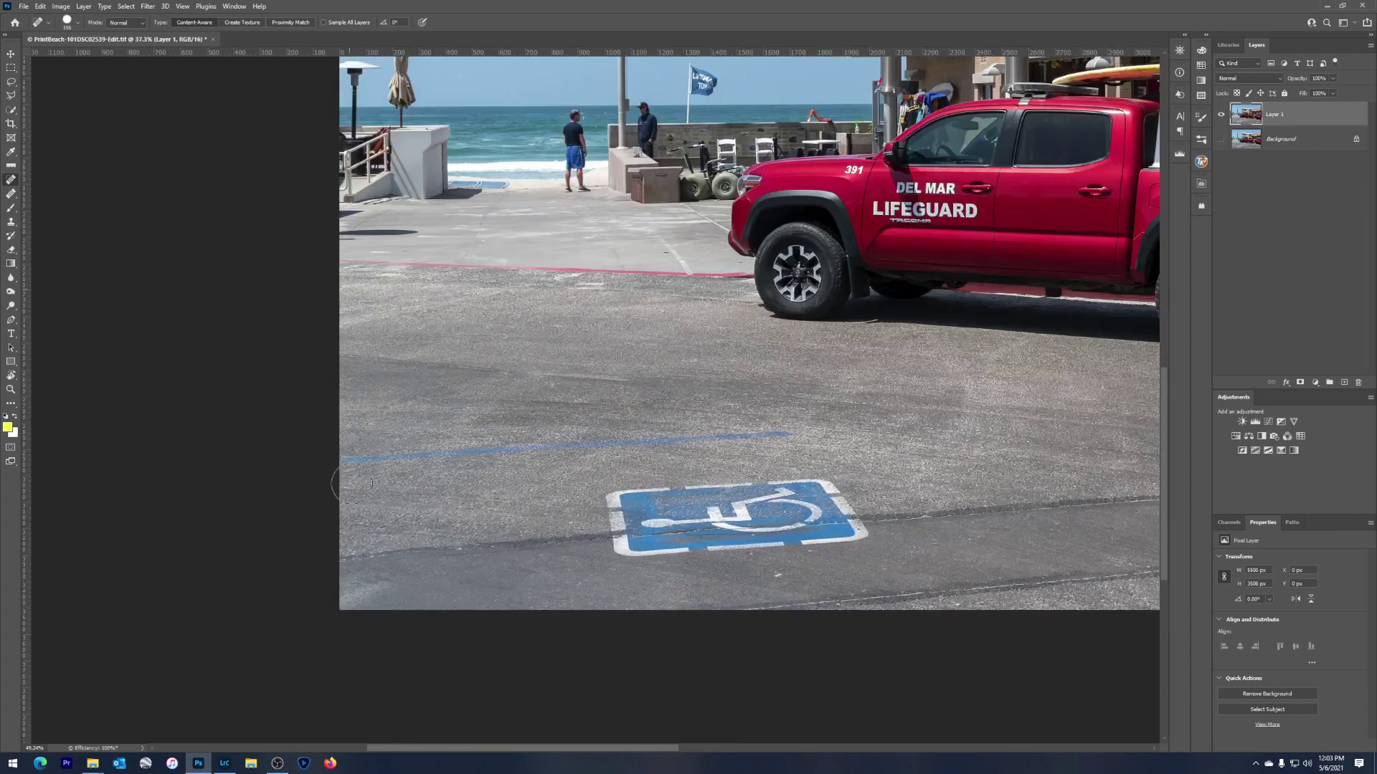
{"action": "scroll", "coordinate": [352, 485], "scroll_direction": "up", "scroll_amount": 2}
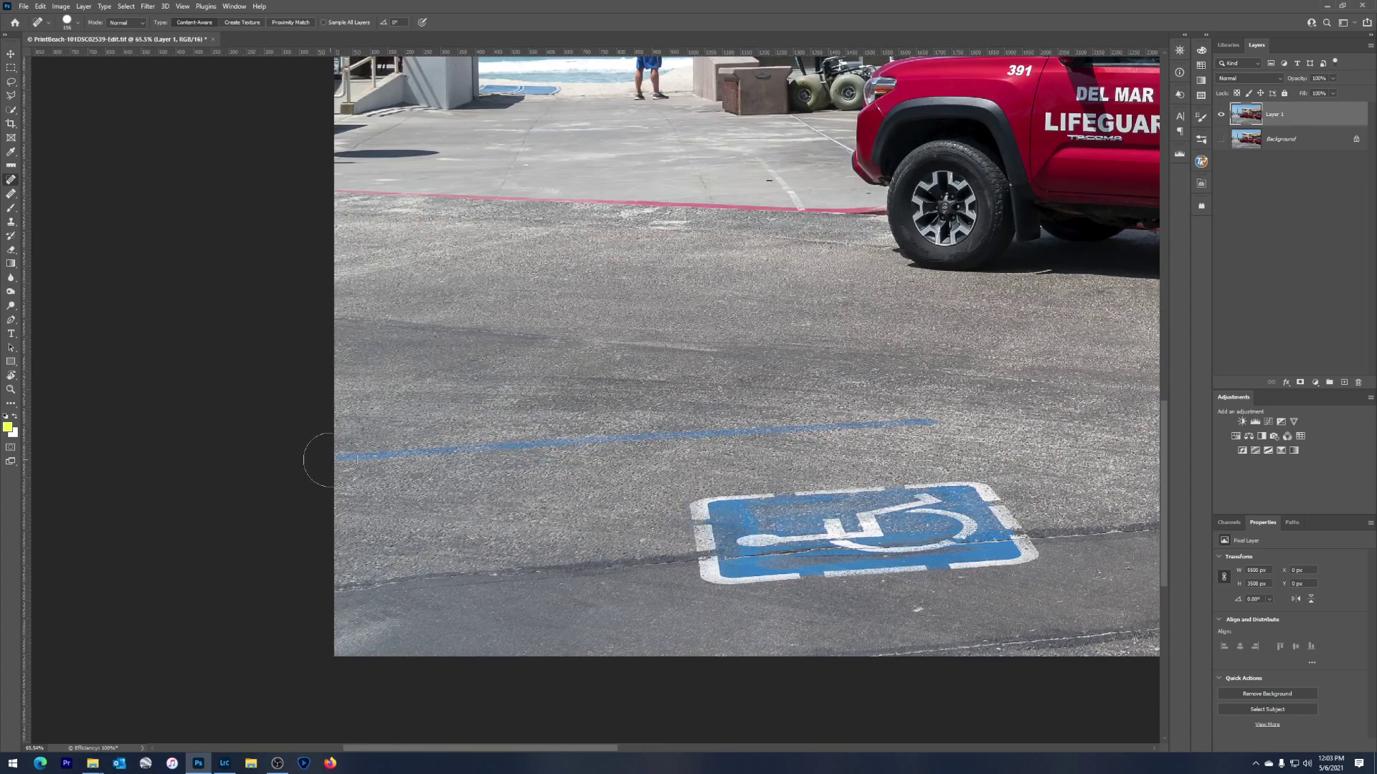
{"action": "left_click_drag", "start_coordinate": [320, 458], "coordinate": [940, 418]}
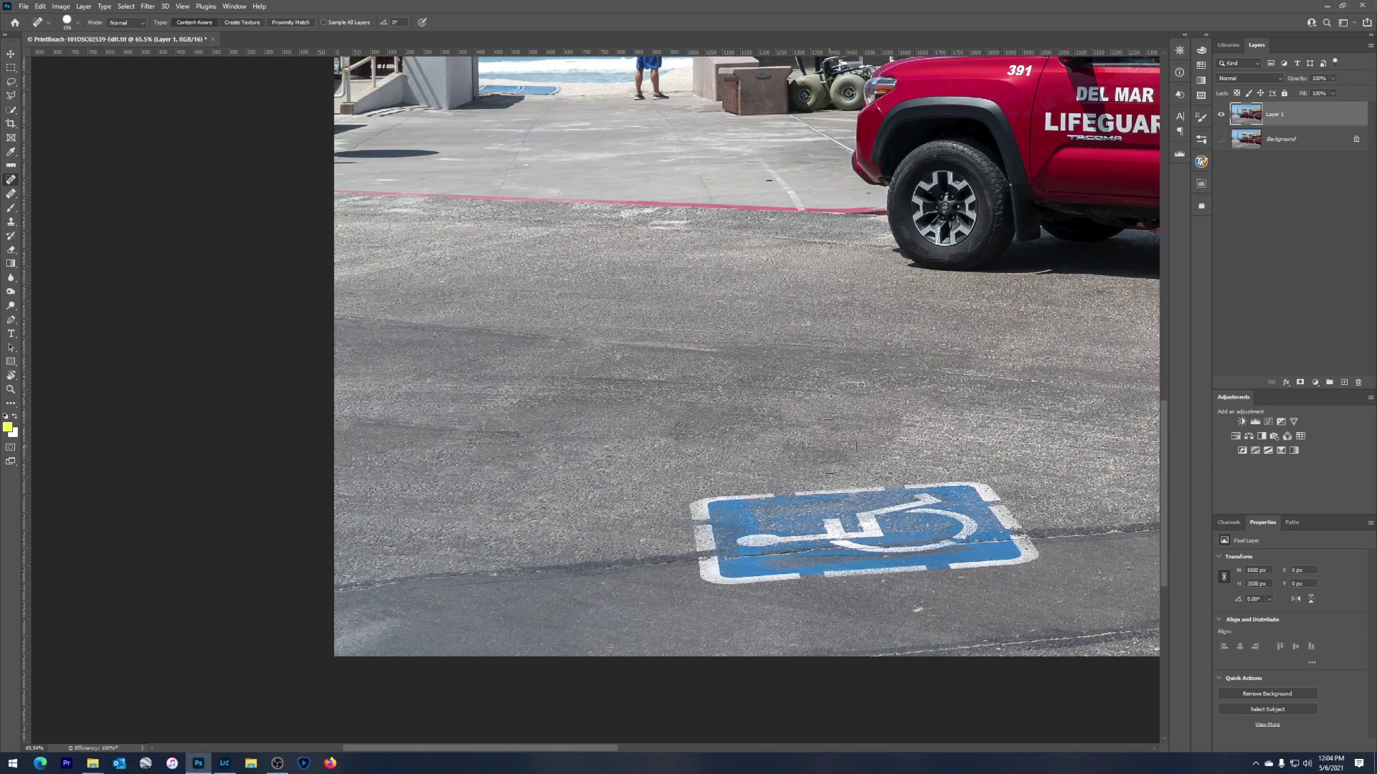
{"action": "key", "text": "ctrl+z"}
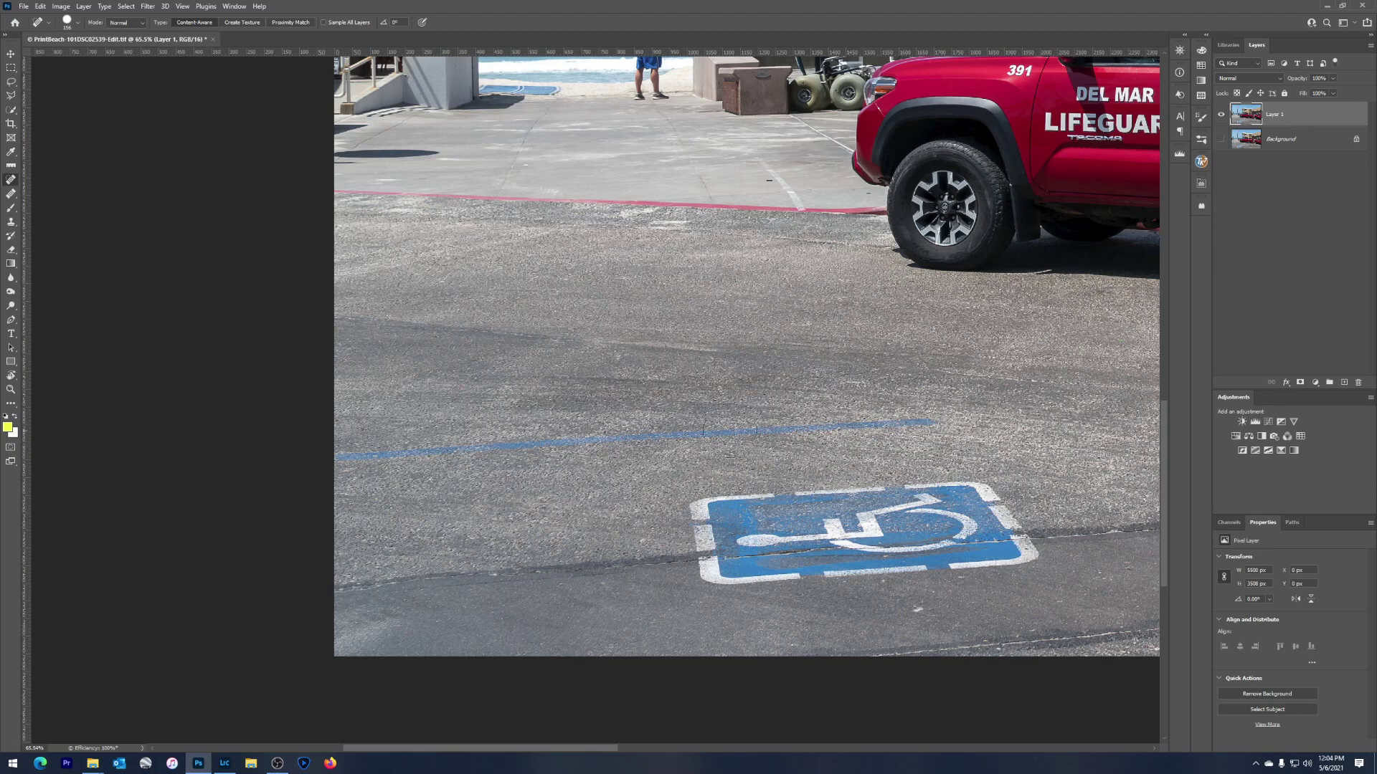
- Outline the blue pavement line with the Polygonal Lasso on Layer 1 and delete the selected strip
{"action": "key", "text": "l"}
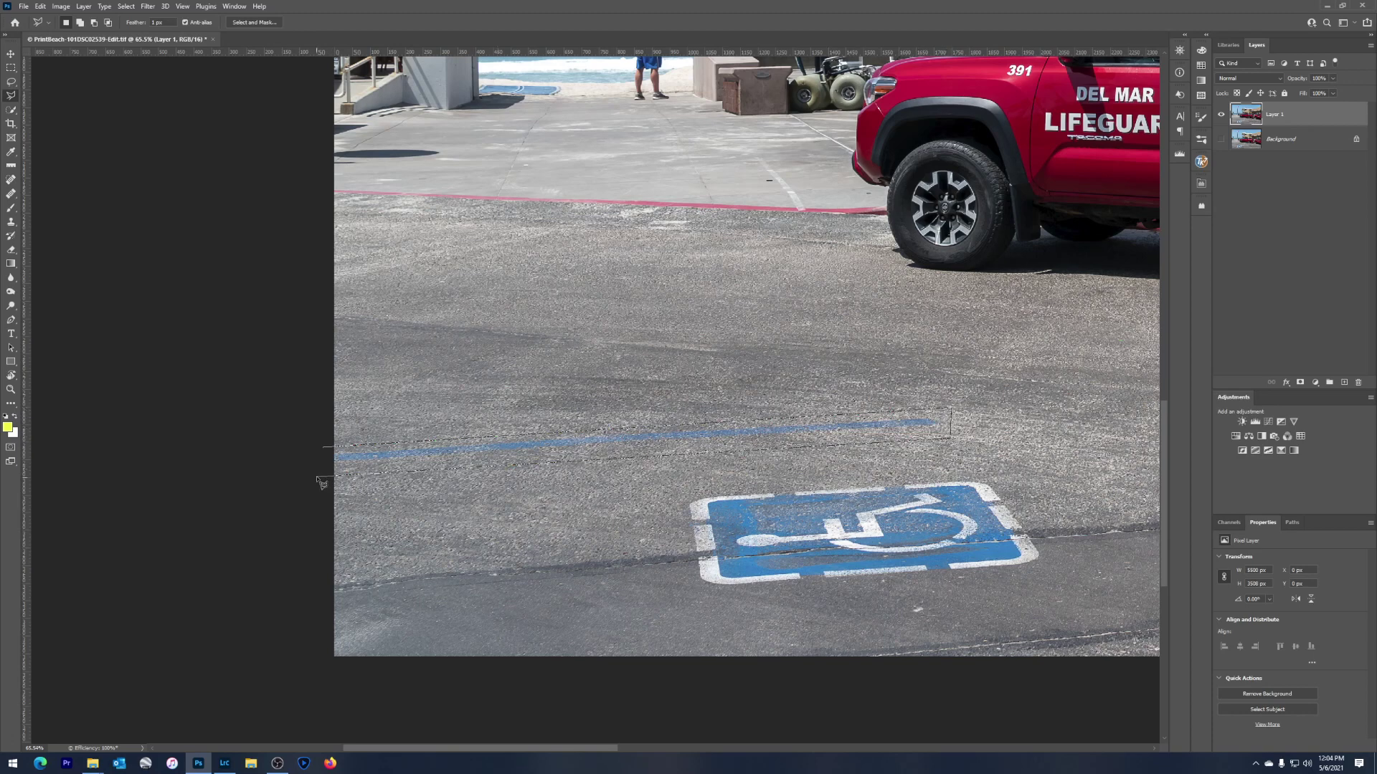
{"action": "left_click", "coordinate": [317, 476]}
{"action": "double_click", "coordinate": [296, 460]}
{"action": "key", "text": "Delete"}
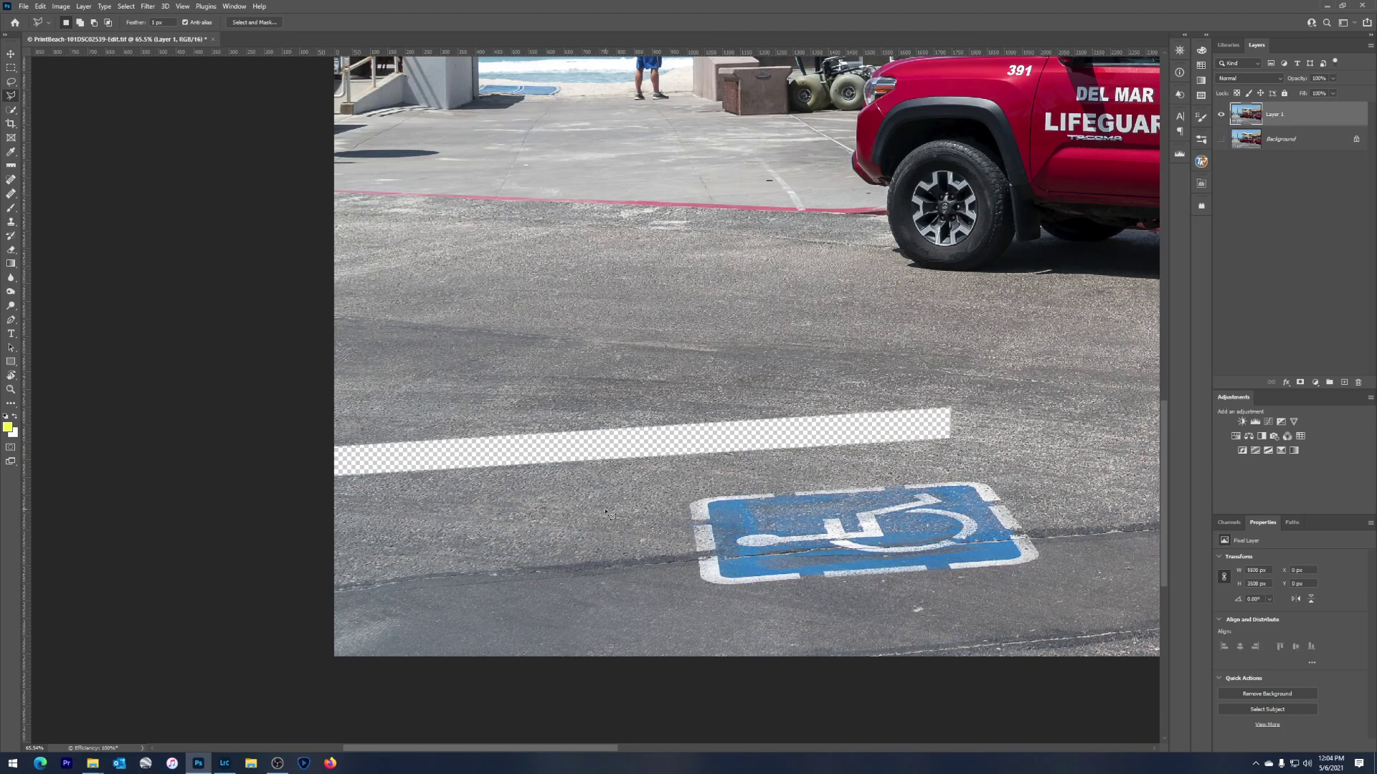
- Fill the deleted strip with the Clone Stamp, using asphalt sampled from just above it
{"action": "scroll", "coordinate": [608, 514], "scroll_direction": "down", "scroll_amount": 3}
{"action": "scroll", "coordinate": [667, 511], "scroll_direction": "up", "scroll_amount": 1}
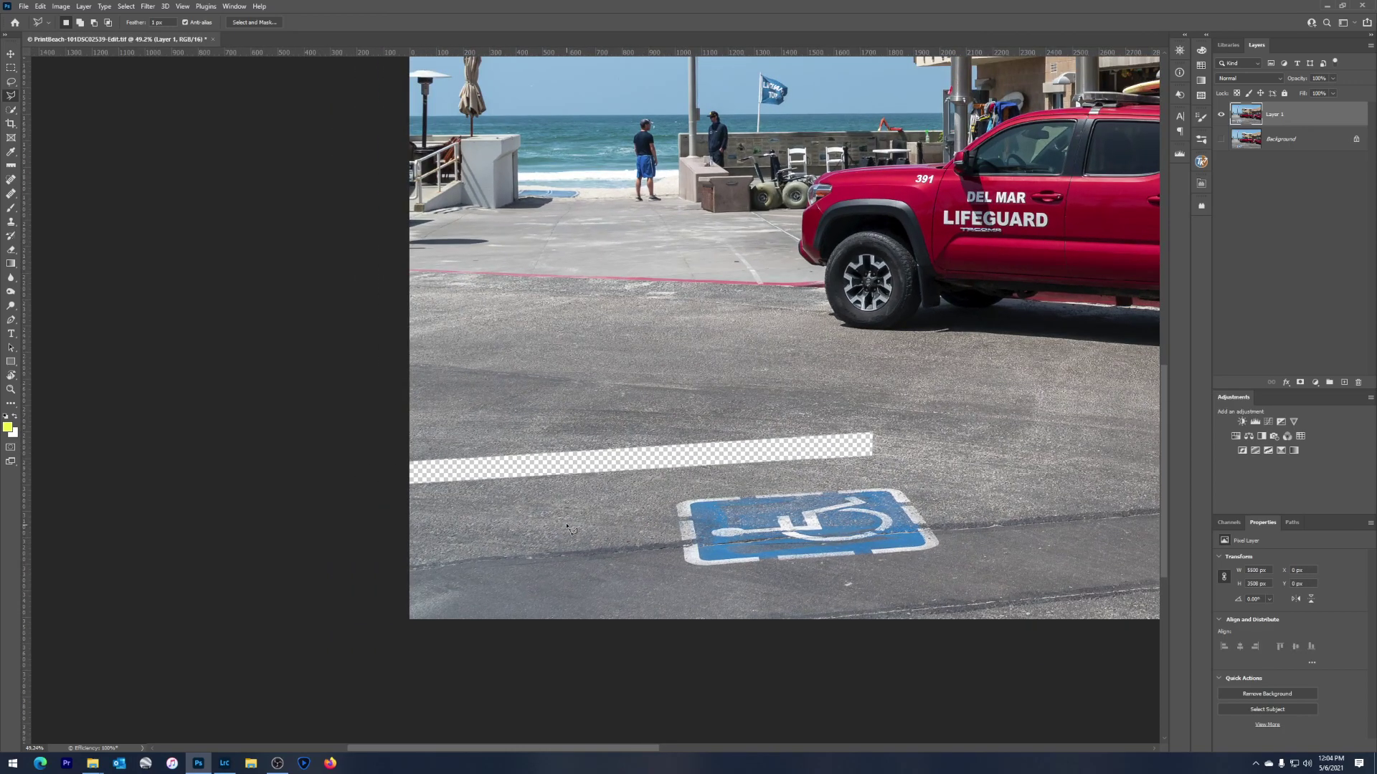
{"action": "scroll", "coordinate": [482, 530], "scroll_direction": "up", "scroll_amount": 3}
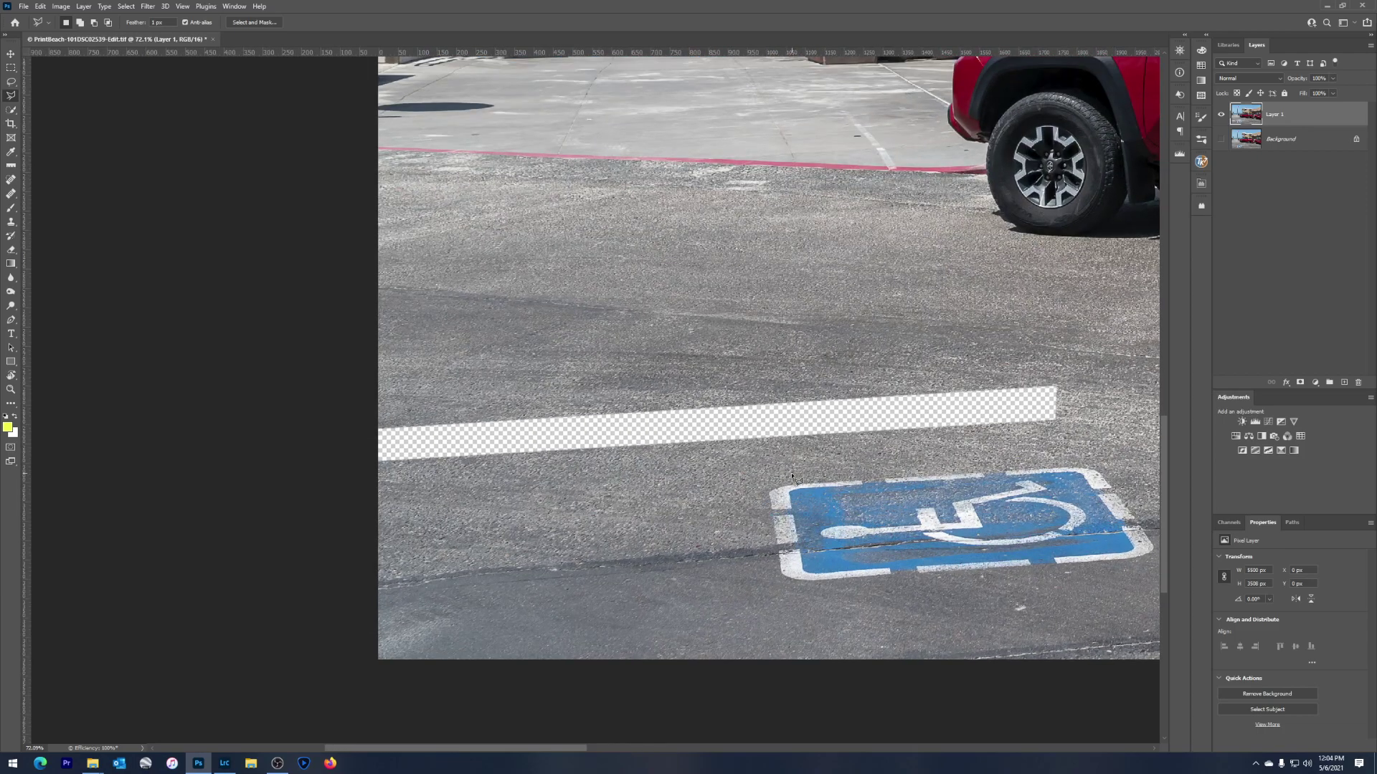
{"action": "key", "text": "s"}
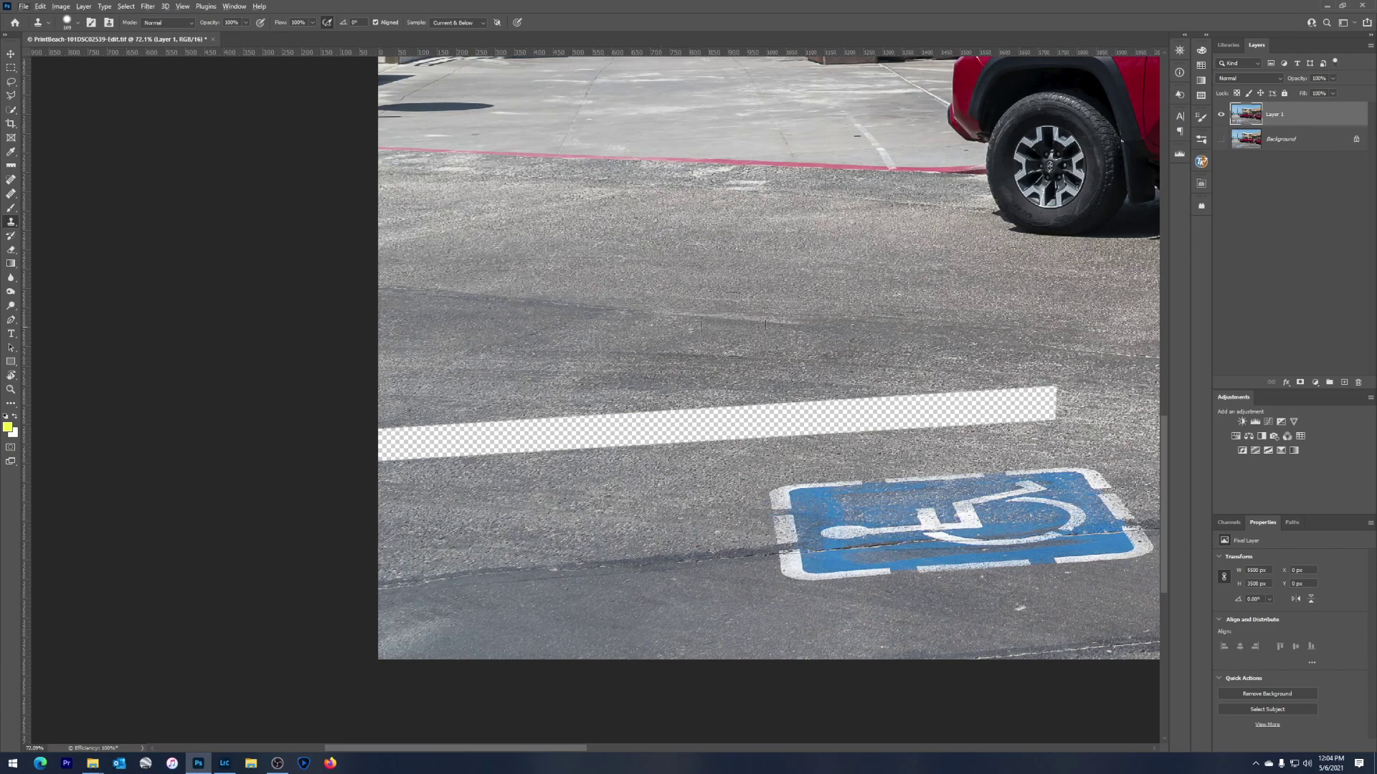
{"action": "left_click", "coordinate": [534, 351], "text": "alt"}
{"action": "left_click_drag", "start_coordinate": [520, 434], "coordinate": [1048, 402]}
{"action": "left_click_drag", "start_coordinate": [523, 441], "coordinate": [369, 446]}
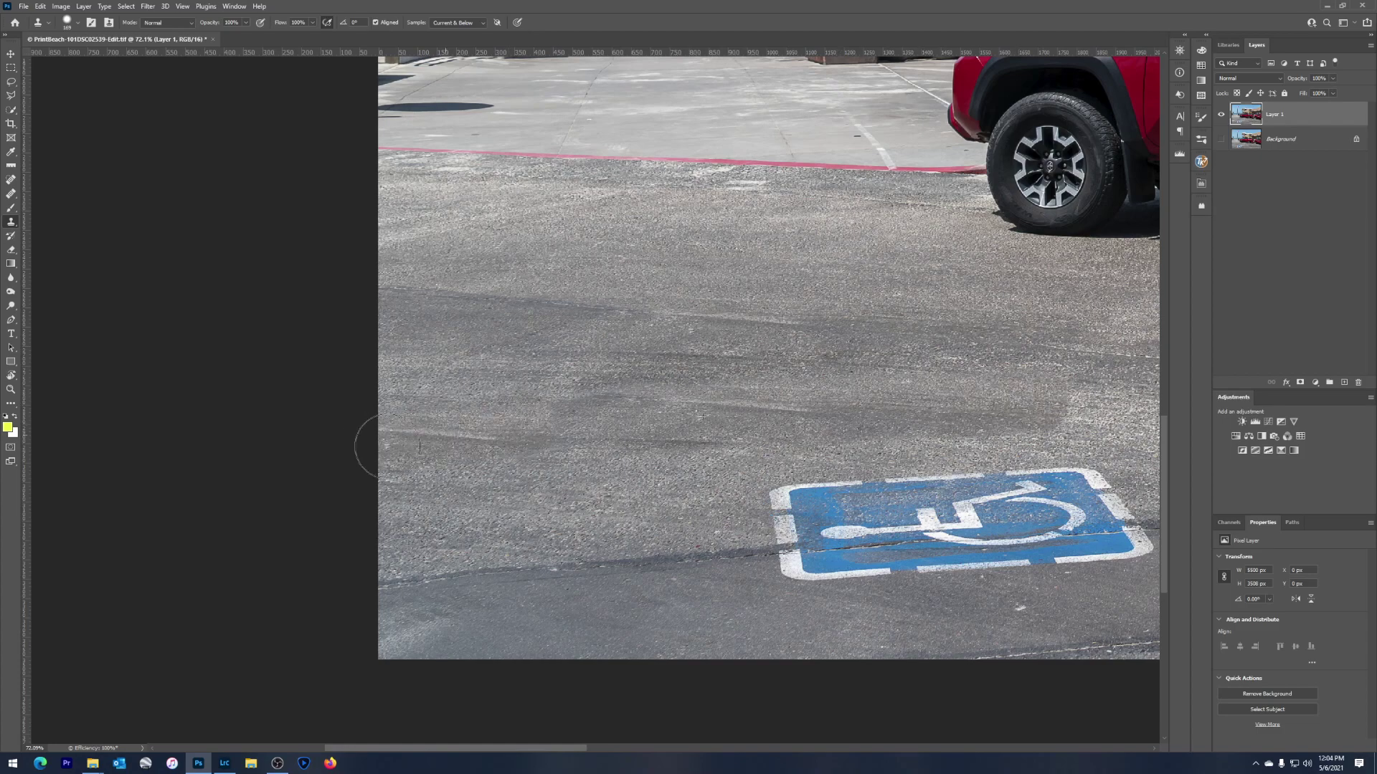
- Clone out the blue accessible-parking symbol, sampling along the asphalt seam to its right and continuing the seam to the photo's left edge
{"action": "scroll", "coordinate": [388, 474], "scroll_direction": "down", "scroll_amount": 3}
{"action": "scroll", "coordinate": [797, 616], "scroll_direction": "down", "scroll_amount": 3}
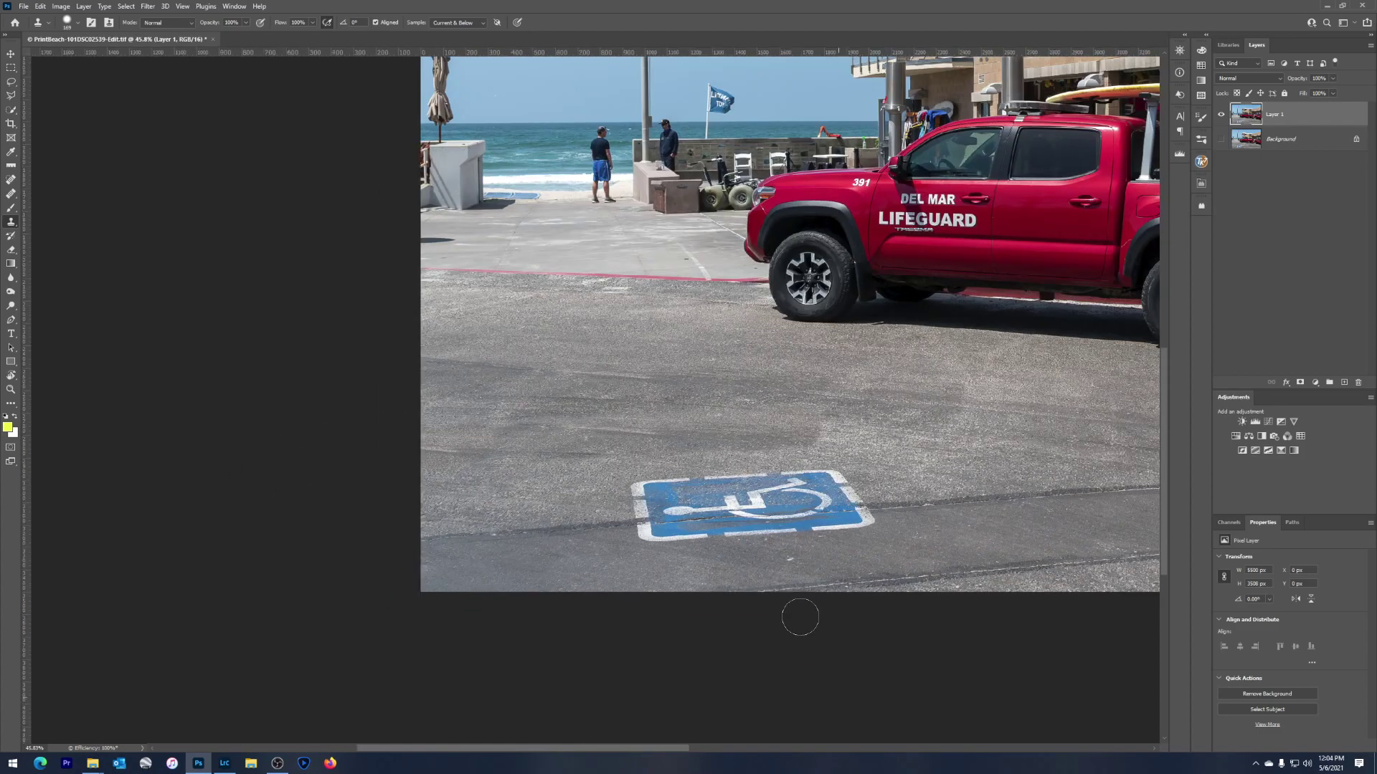
{"action": "scroll", "coordinate": [796, 615], "scroll_direction": "down", "scroll_amount": 1}
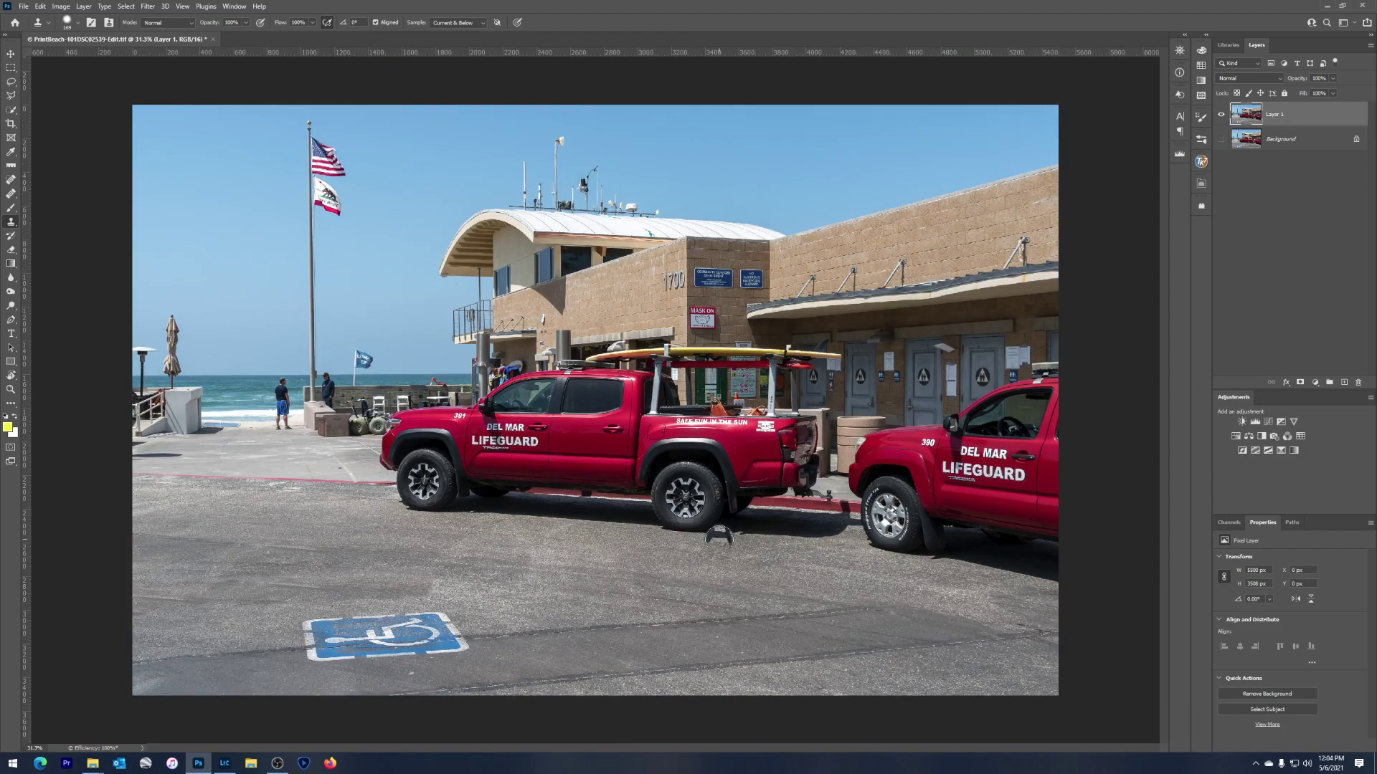
{"action": "scroll", "coordinate": [391, 649], "scroll_direction": "up", "scroll_amount": 8}
{"action": "scroll", "coordinate": [470, 677], "scroll_direction": "down", "scroll_amount": 1}
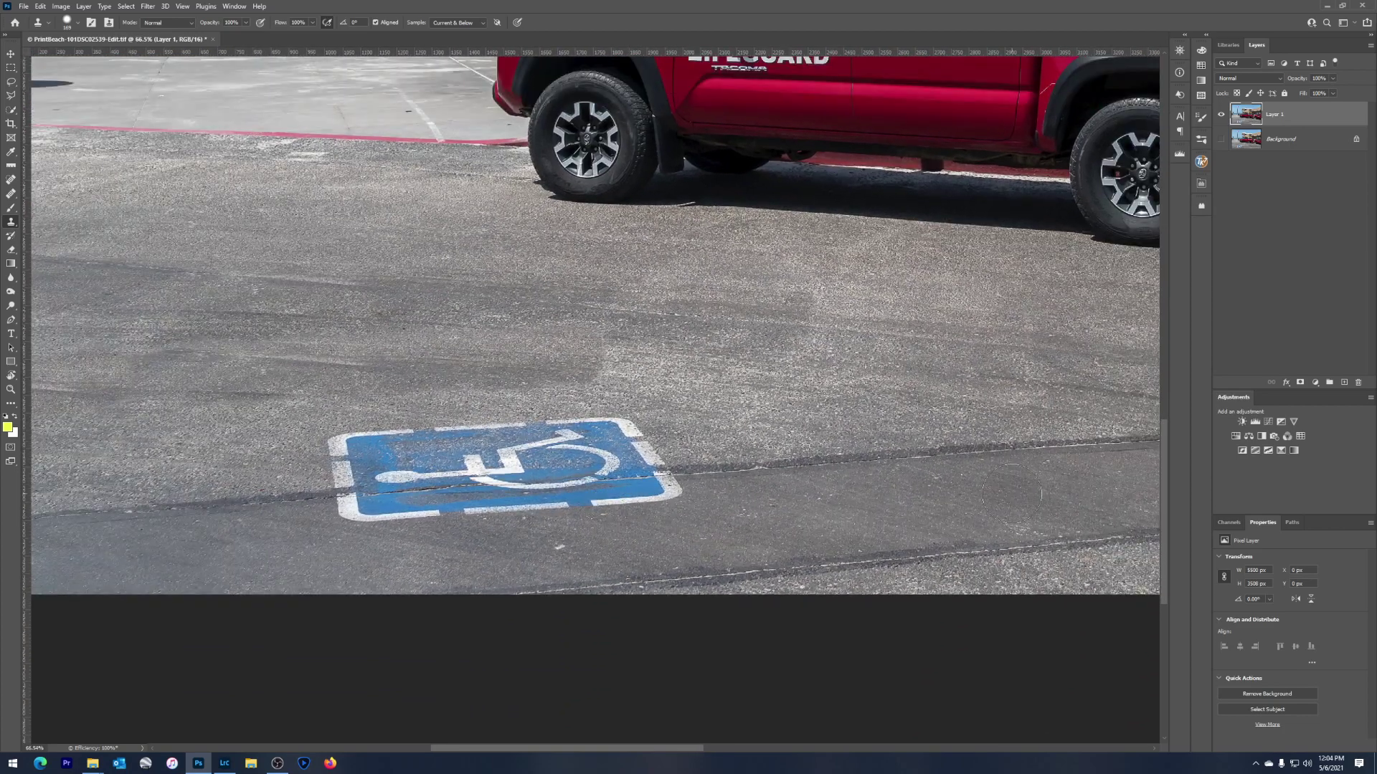
{"action": "left_click", "coordinate": [1025, 447], "text": "alt"}
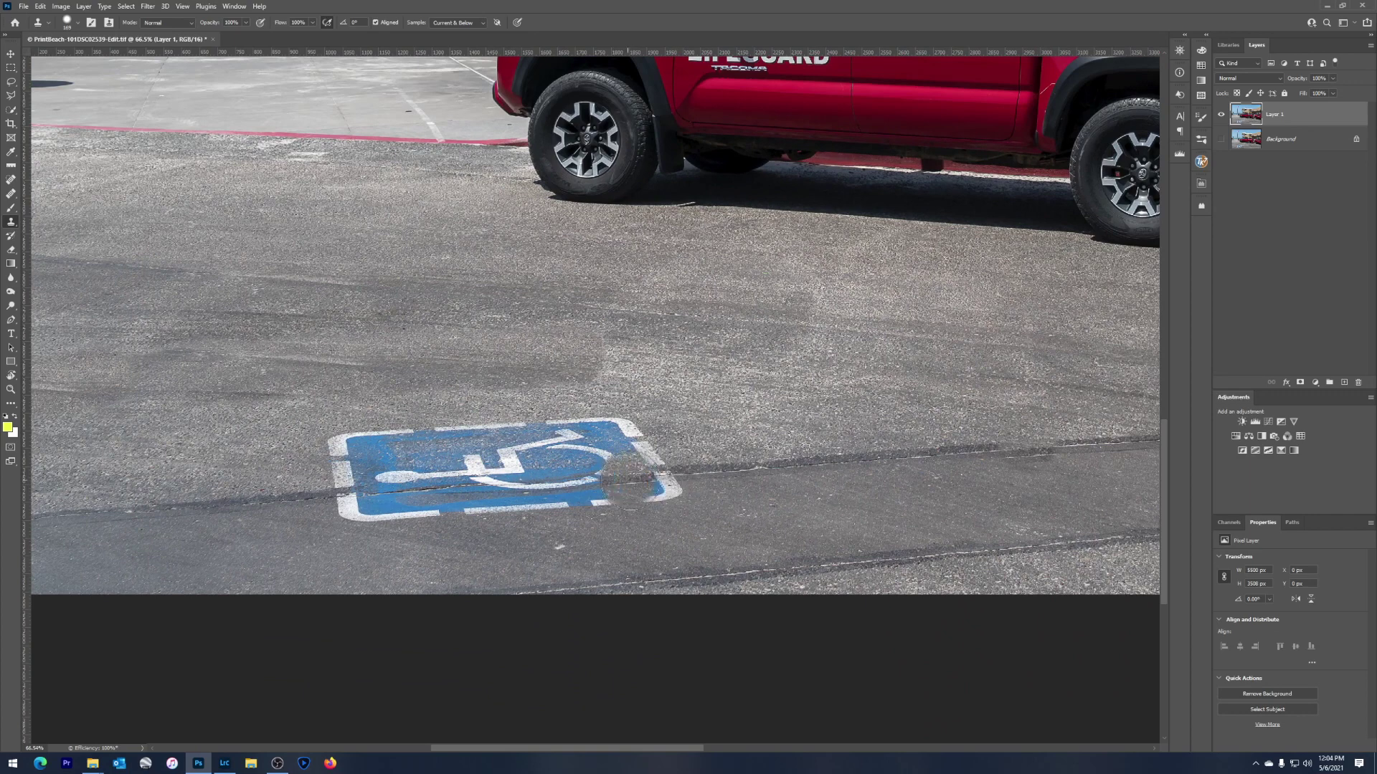
{"action": "mouse_move", "coordinate": [630, 481]}
{"action": "left_mouse_down"}
{"action": "mouse_move", "coordinate": [671, 502]}
{"action": "mouse_move", "coordinate": [654, 511]}
{"action": "mouse_move", "coordinate": [605, 486]}
{"action": "mouse_move", "coordinate": [604, 433]}
{"action": "mouse_move", "coordinate": [576, 469]}
{"action": "mouse_move", "coordinate": [618, 489]}
{"action": "mouse_move", "coordinate": [556, 495]}
{"action": "mouse_move", "coordinate": [531, 469]}
{"action": "mouse_move", "coordinate": [530, 432]}
{"action": "mouse_move", "coordinate": [501, 419]}
{"action": "mouse_move", "coordinate": [498, 512]}
{"action": "mouse_move", "coordinate": [467, 431]}
{"action": "mouse_move", "coordinate": [497, 511]}
{"action": "mouse_move", "coordinate": [375, 518]}
{"action": "mouse_move", "coordinate": [422, 527]}
{"action": "mouse_move", "coordinate": [420, 457]}
{"action": "mouse_move", "coordinate": [360, 520]}
{"action": "mouse_move", "coordinate": [374, 518]}
{"action": "mouse_move", "coordinate": [247, 502]}
{"action": "mouse_move", "coordinate": [125, 539]}
{"action": "mouse_move", "coordinate": [43, 542]}
{"action": "left_mouse_up"}
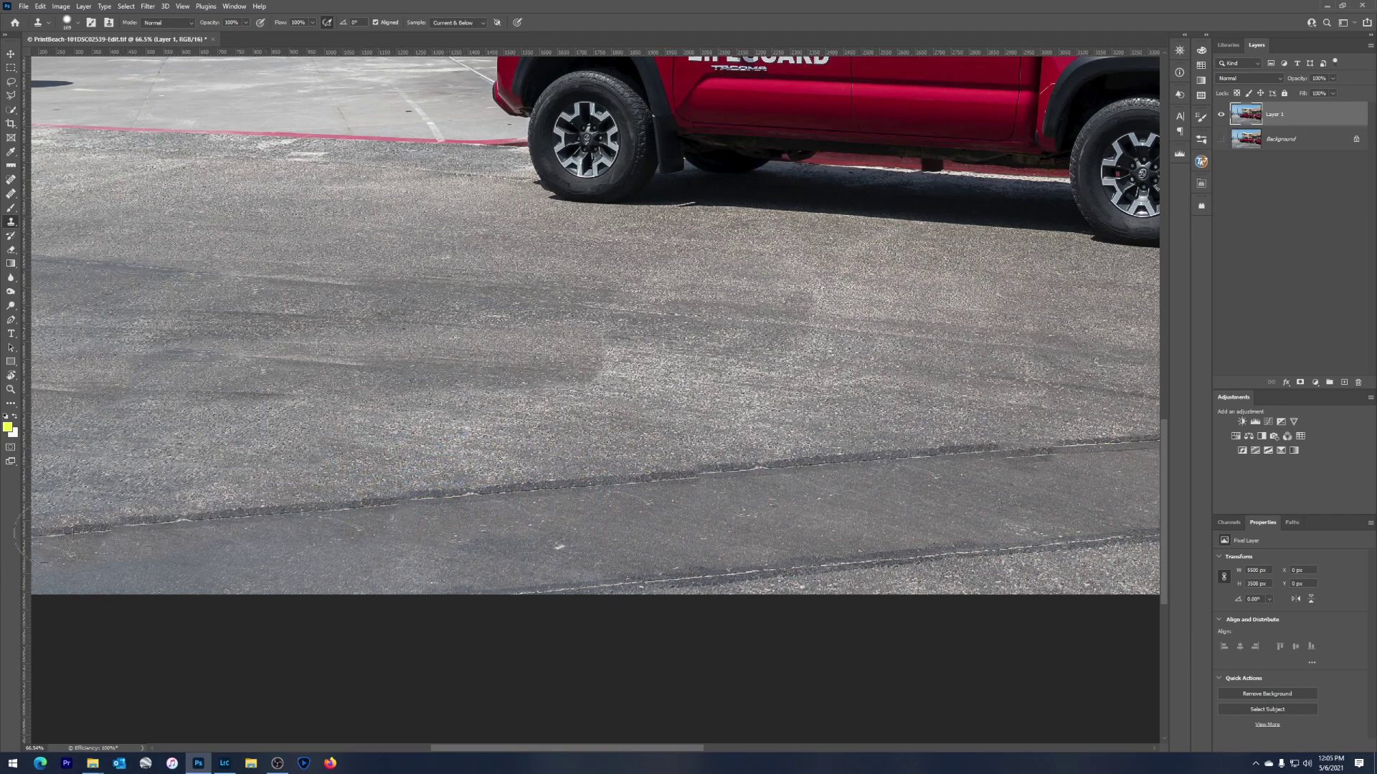
{"action": "scroll", "coordinate": [43, 541], "scroll_direction": "up", "scroll_amount": 2}
{"action": "key", "text": "ctrl+0"}
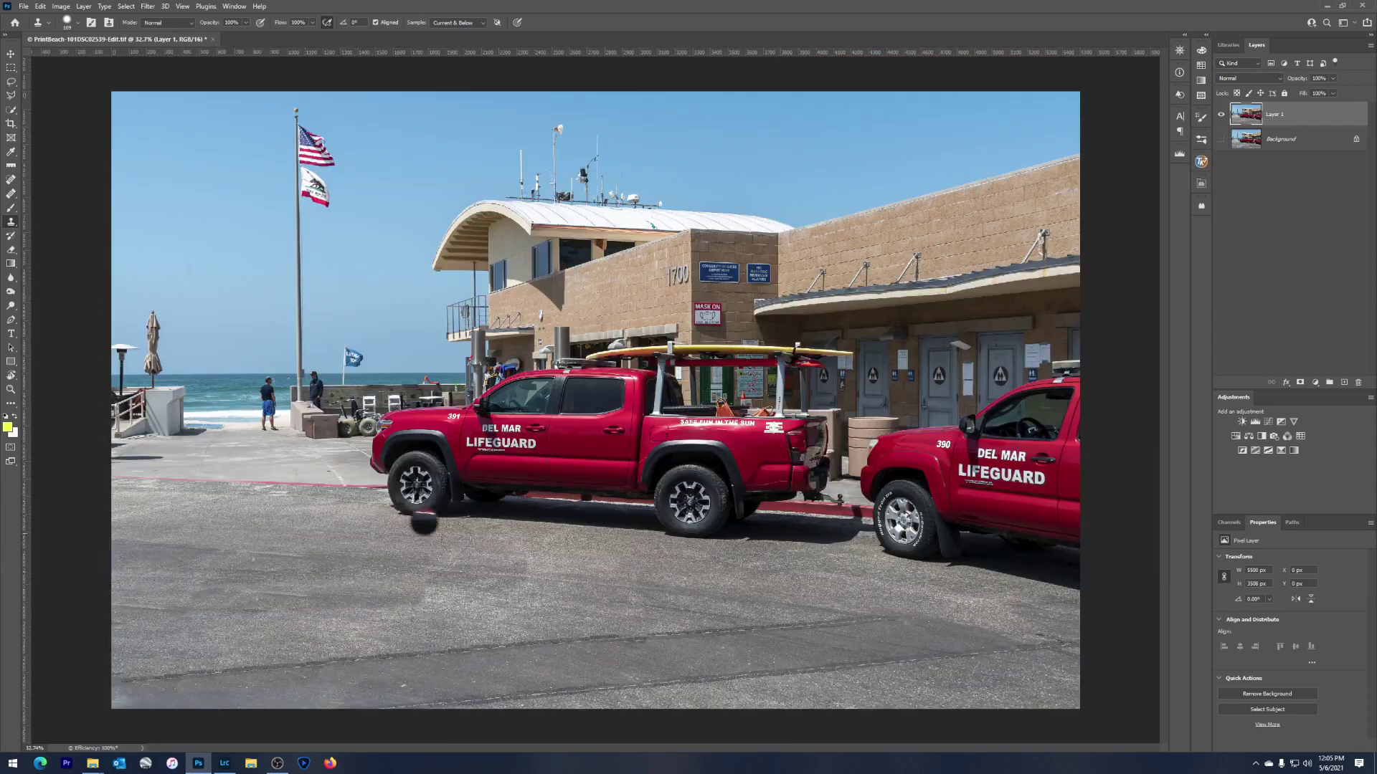
- Outline truck 391 and its surfboard rack with the Polygonal Lasso and delete that area from Layer 1
{"action": "scroll", "coordinate": [543, 559], "scroll_direction": "up", "scroll_amount": 1}
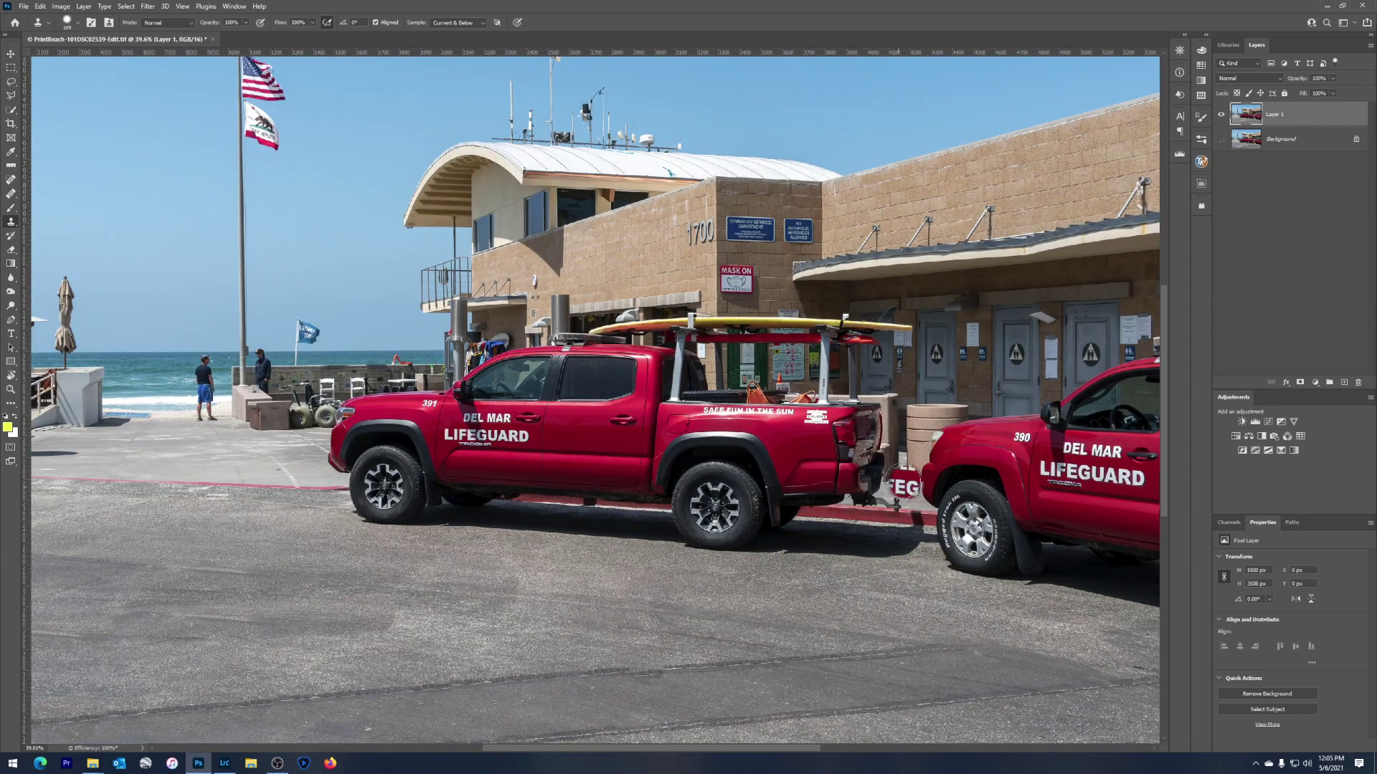
{"action": "scroll", "coordinate": [902, 487], "scroll_direction": "up", "scroll_amount": 1}
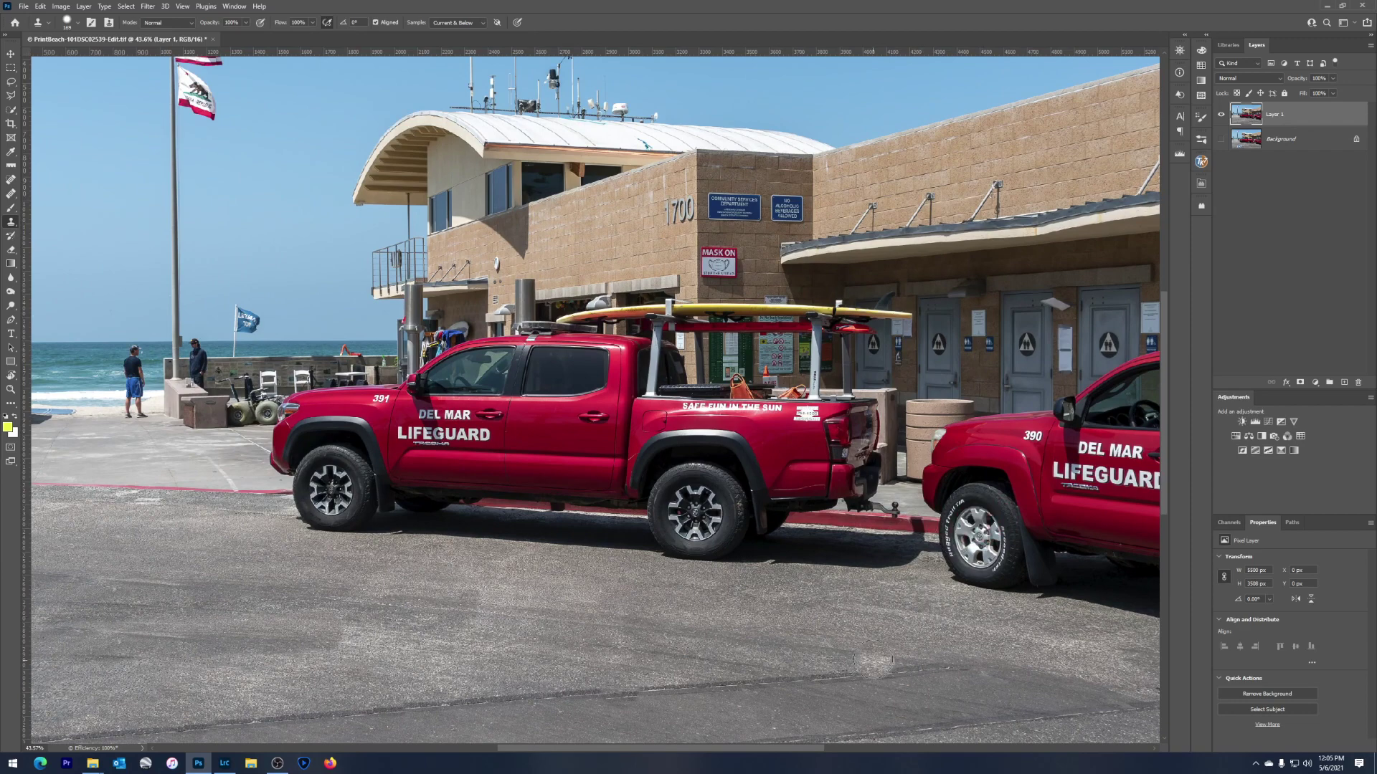
{"action": "key", "text": "l"}
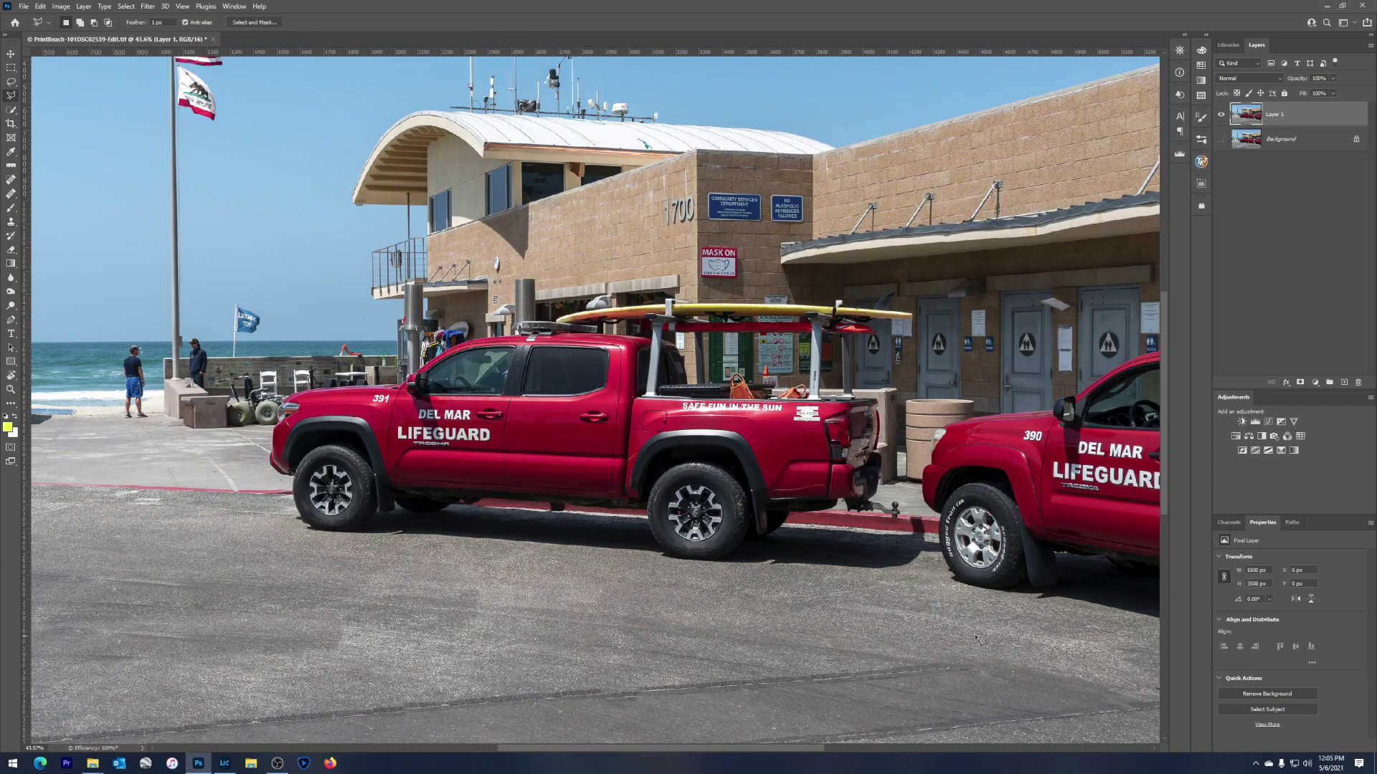
{"action": "left_click", "coordinate": [901, 575]}
{"action": "left_click", "coordinate": [925, 291]}
{"action": "left_click", "coordinate": [534, 295]}
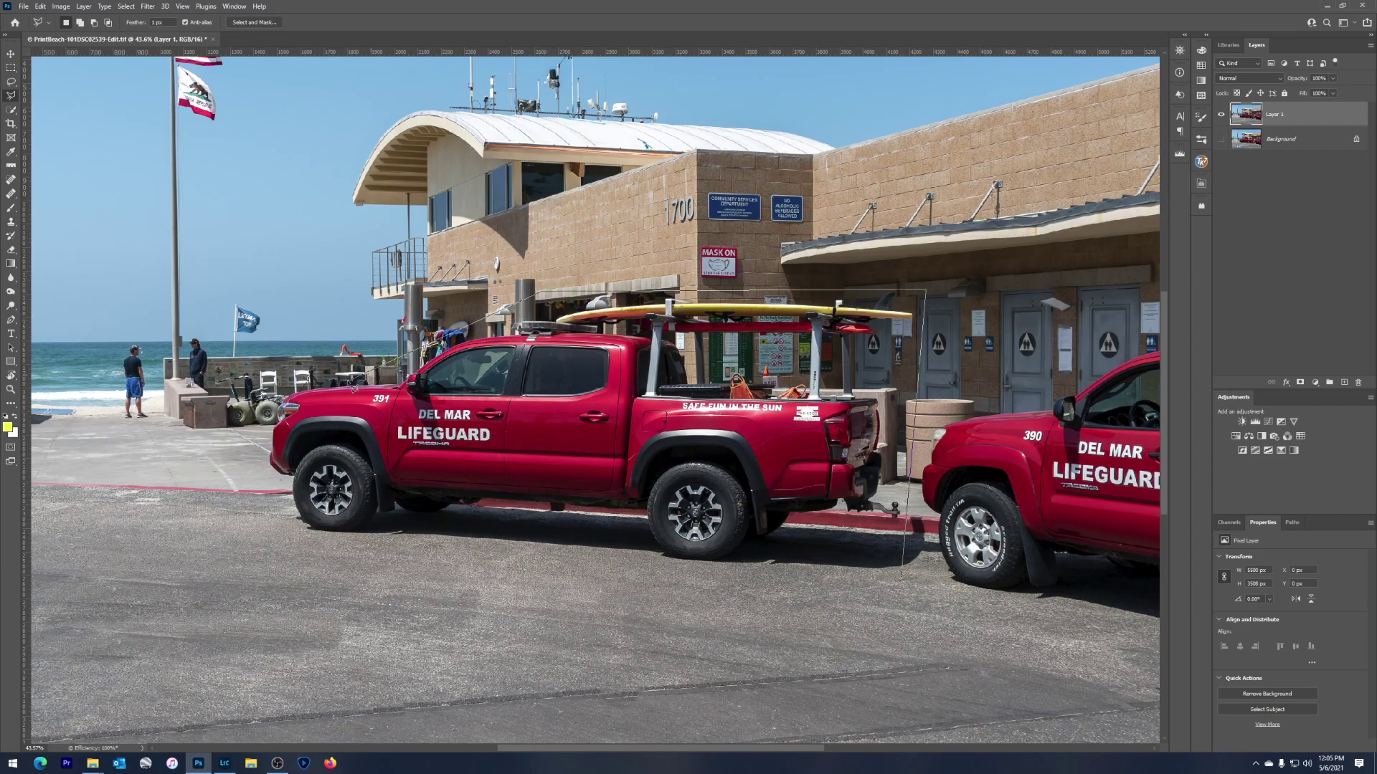
{"action": "left_click", "coordinate": [244, 423]}
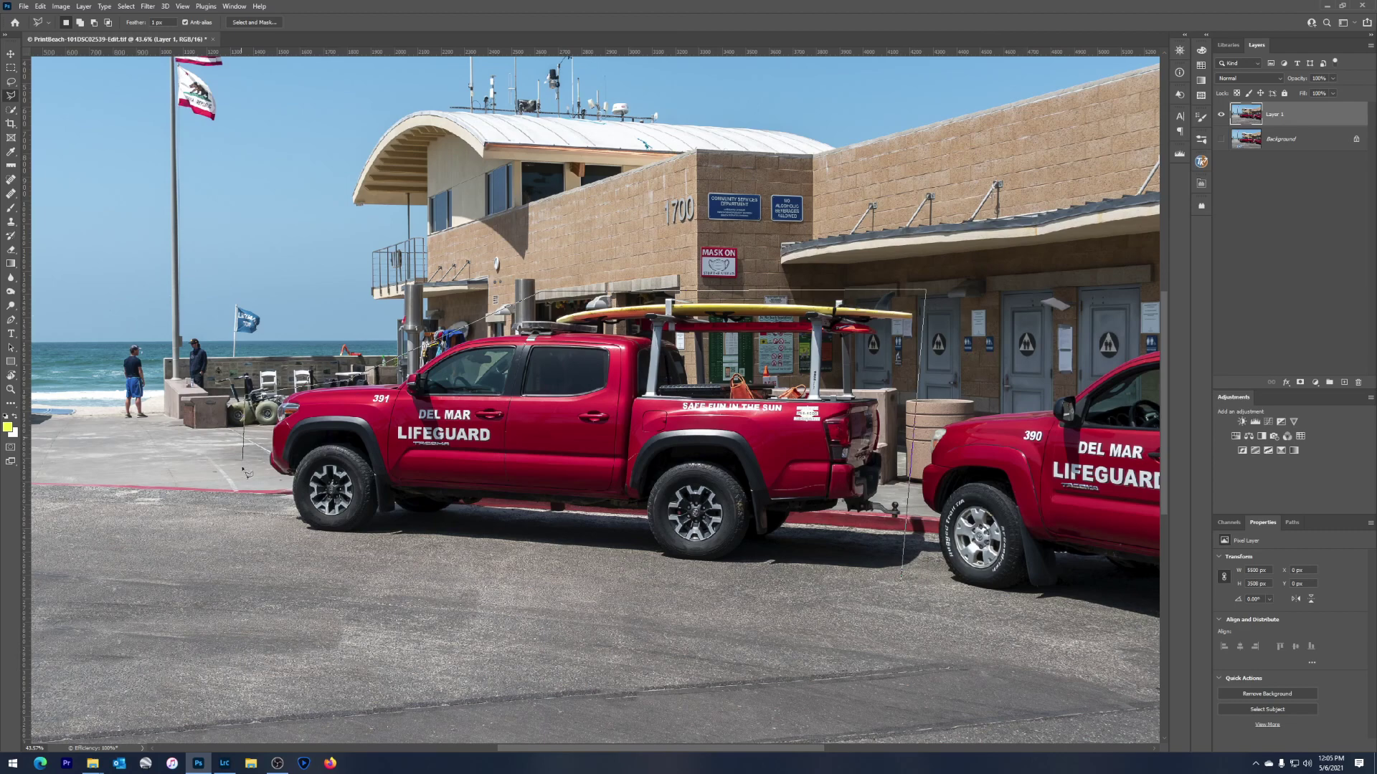
{"action": "double_click", "coordinate": [273, 533]}
{"action": "key", "text": "Delete"}
- Make the Background layer visible beneath the cut-out in Layer 1 and clear the selection
{"action": "mouse_move", "coordinate": [200, 761]}
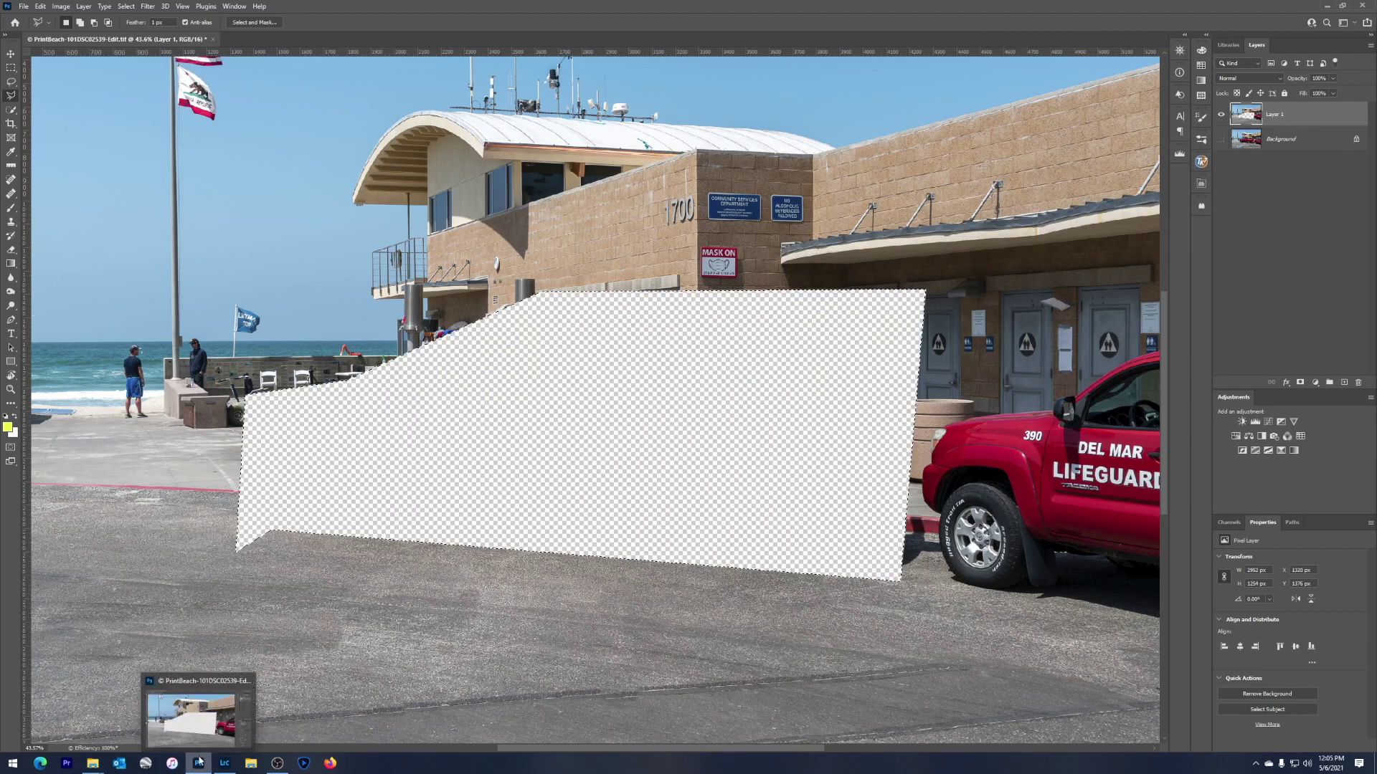
{"action": "scroll", "coordinate": [558, 482], "scroll_direction": "down", "scroll_amount": 2}
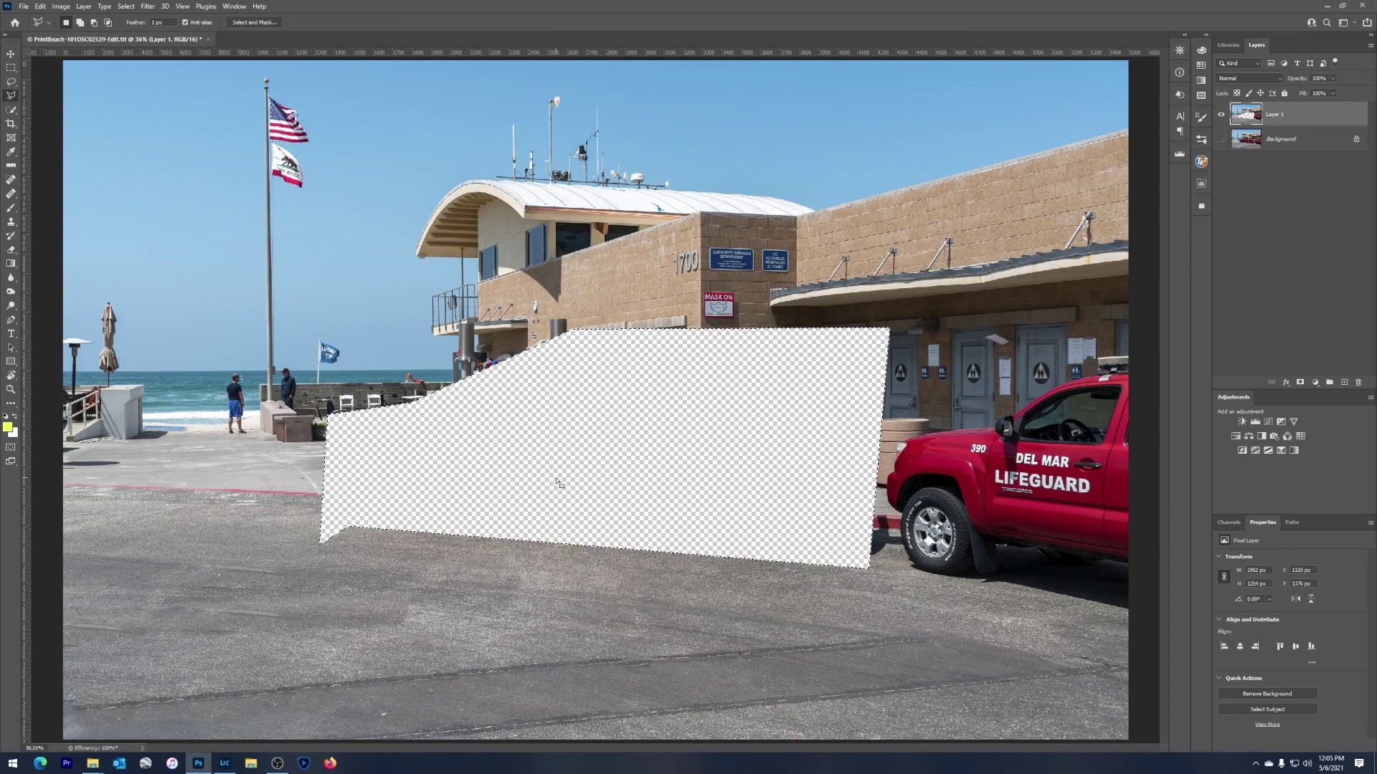
{"action": "scroll", "coordinate": [634, 399], "scroll_direction": "up", "scroll_amount": 2}
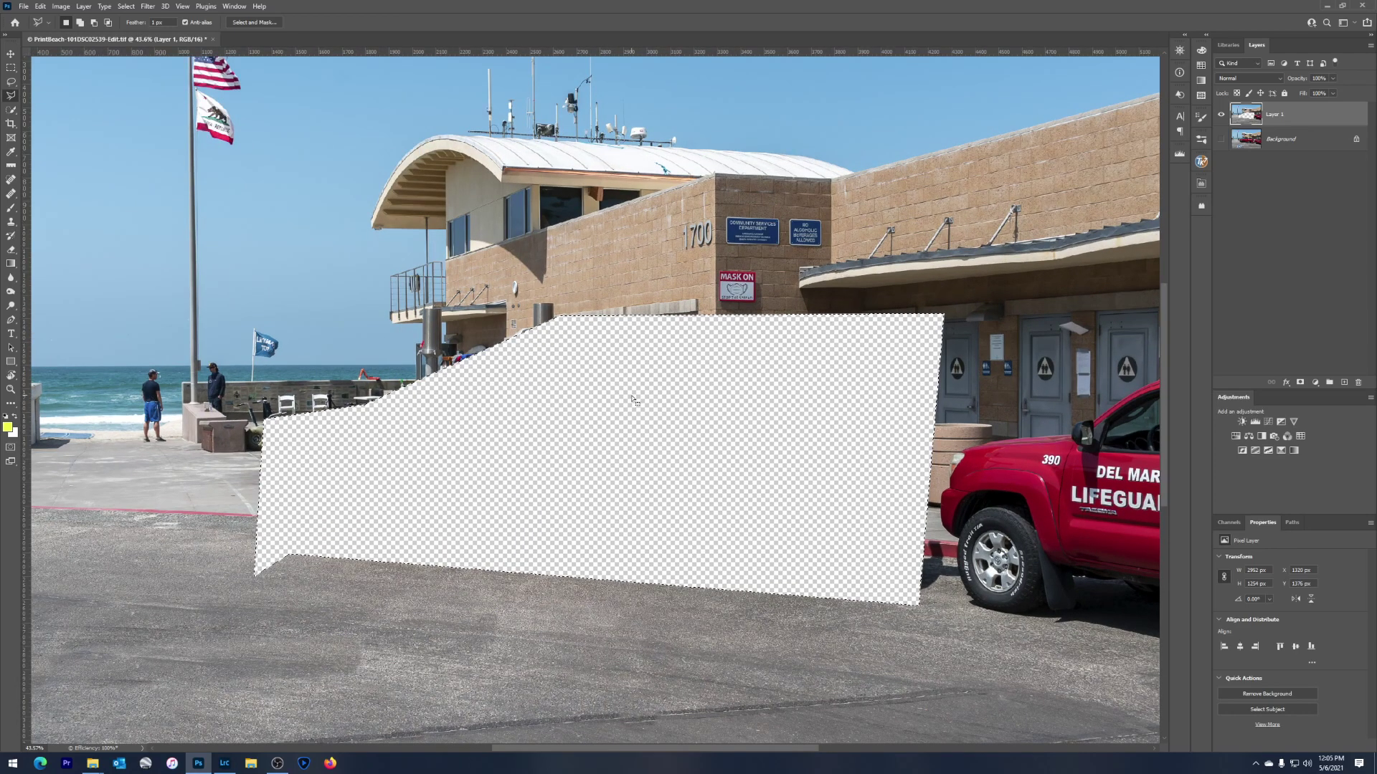
{"action": "scroll", "coordinate": [565, 506], "scroll_direction": "down", "scroll_amount": 2}
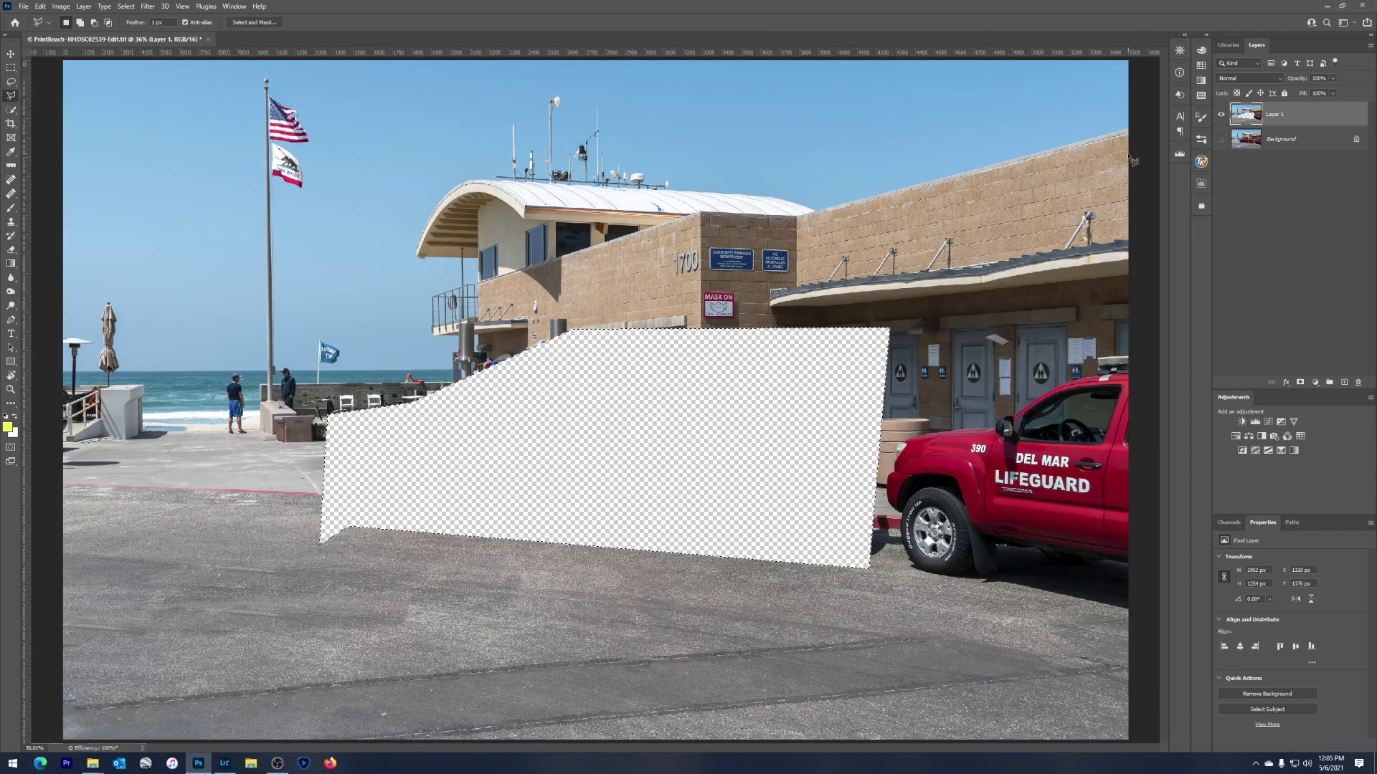
{"action": "left_click", "coordinate": [1222, 139]}
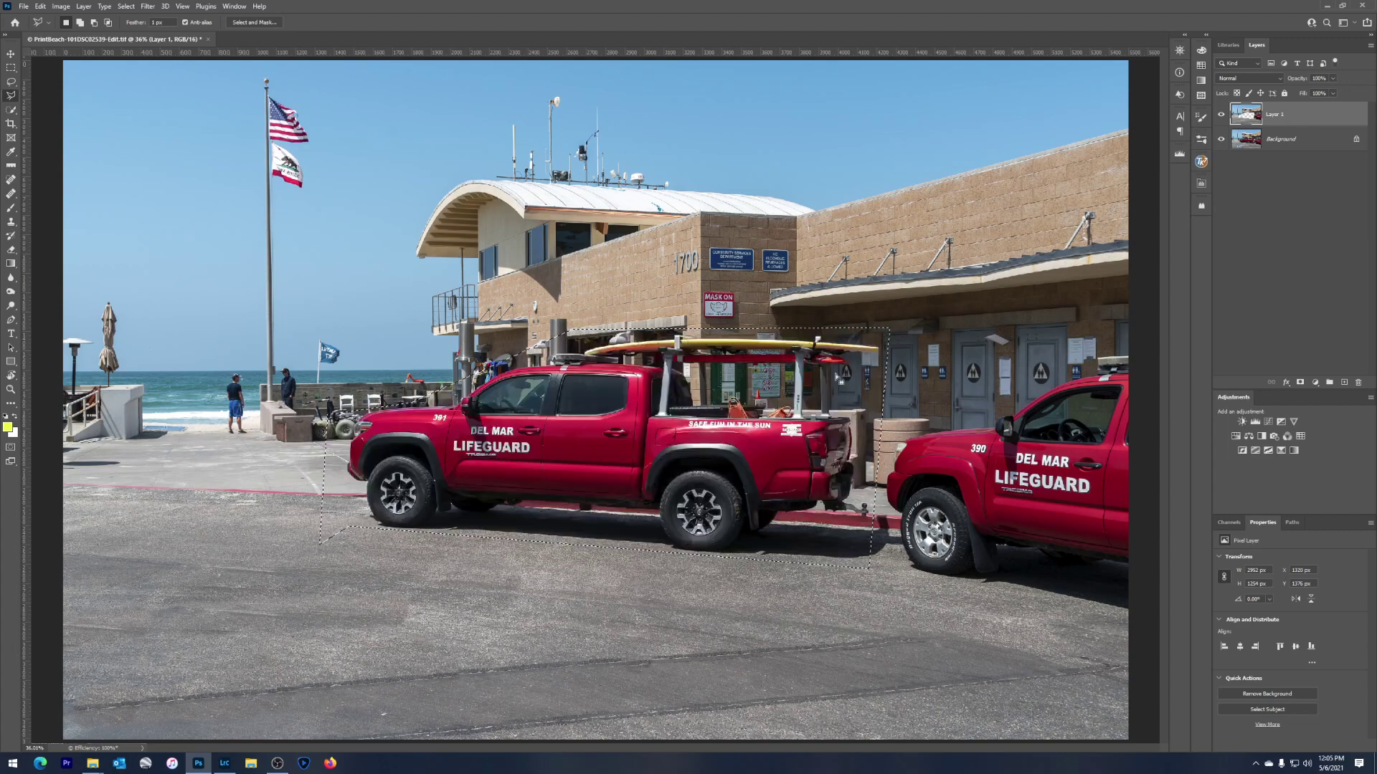
{"action": "key", "text": "ctrl+d"}
- Try to remove truck 391 by painting over it with the Spot Healing Brush on Layer 1
{"action": "key", "text": "j"}
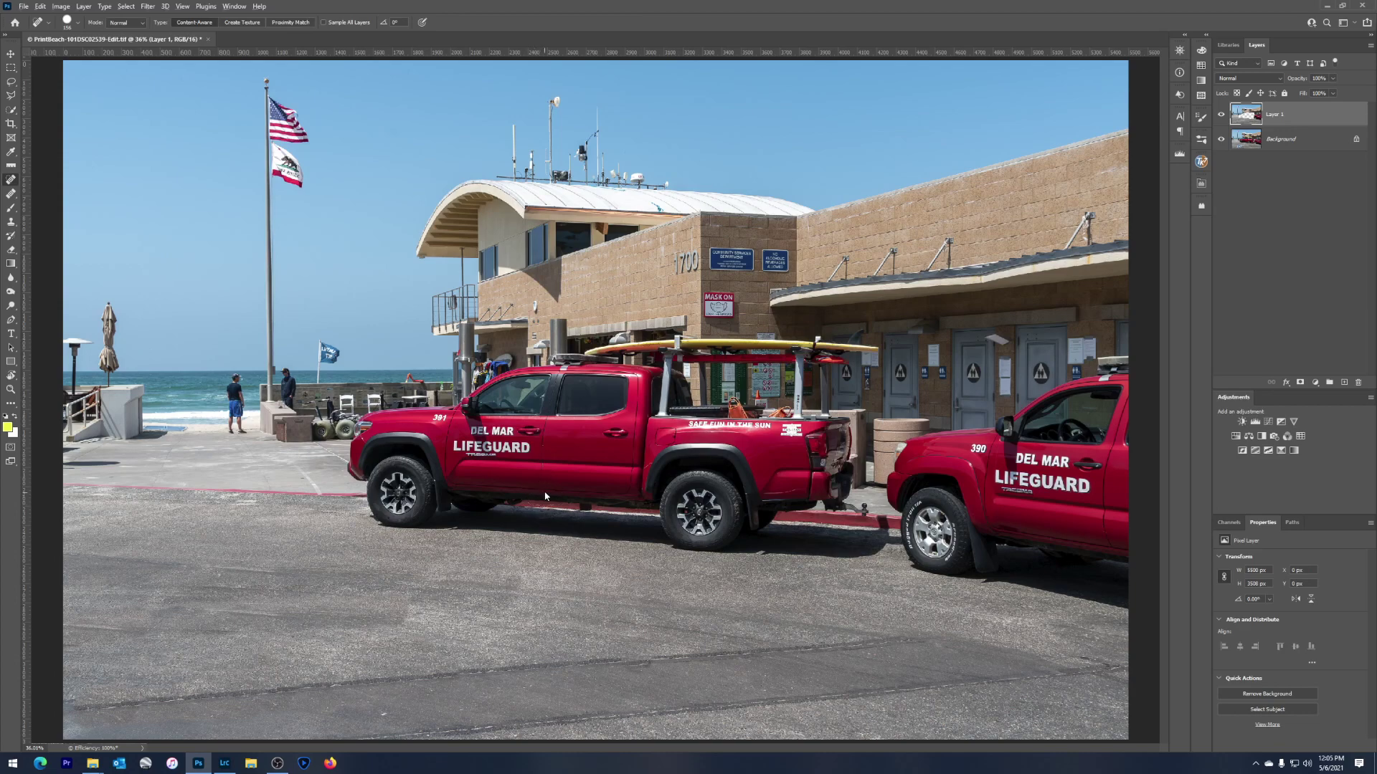
{"action": "mouse_move", "coordinate": [420, 511]}
{"action": "left_mouse_down"}
{"action": "mouse_move", "coordinate": [385, 470]}
{"action": "mouse_move", "coordinate": [455, 434]}
{"action": "mouse_move", "coordinate": [646, 389]}
{"action": "mouse_move", "coordinate": [835, 380]}
{"action": "mouse_move", "coordinate": [821, 448]}
{"action": "mouse_move", "coordinate": [841, 509]}
{"action": "mouse_move", "coordinate": [802, 465]}
{"action": "mouse_move", "coordinate": [704, 456]}
{"action": "mouse_move", "coordinate": [469, 469]}
{"action": "mouse_move", "coordinate": [425, 486]}
{"action": "mouse_move", "coordinate": [820, 527]}
{"action": "mouse_move", "coordinate": [768, 459]}
{"action": "left_mouse_up"}
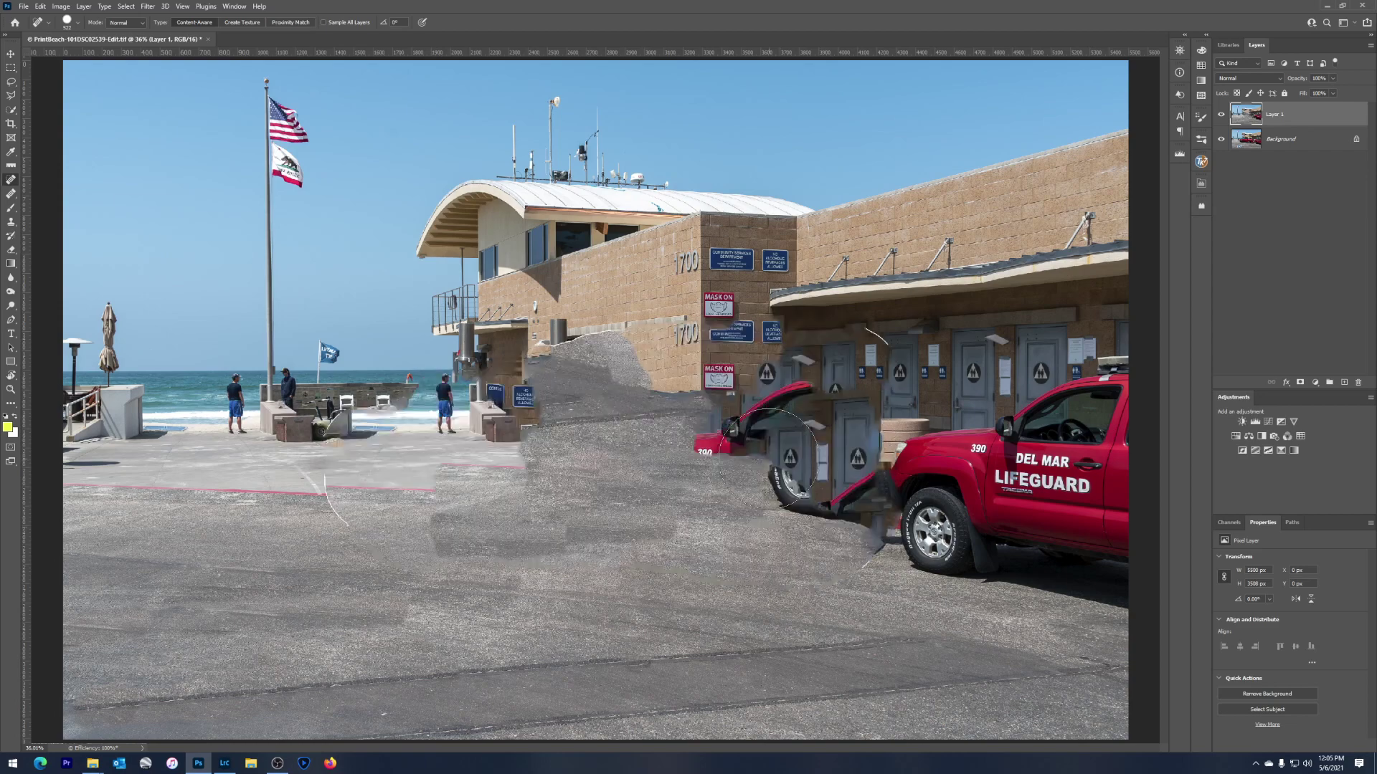
{"action": "scroll", "coordinate": [690, 446], "scroll_direction": "up", "scroll_amount": 3}
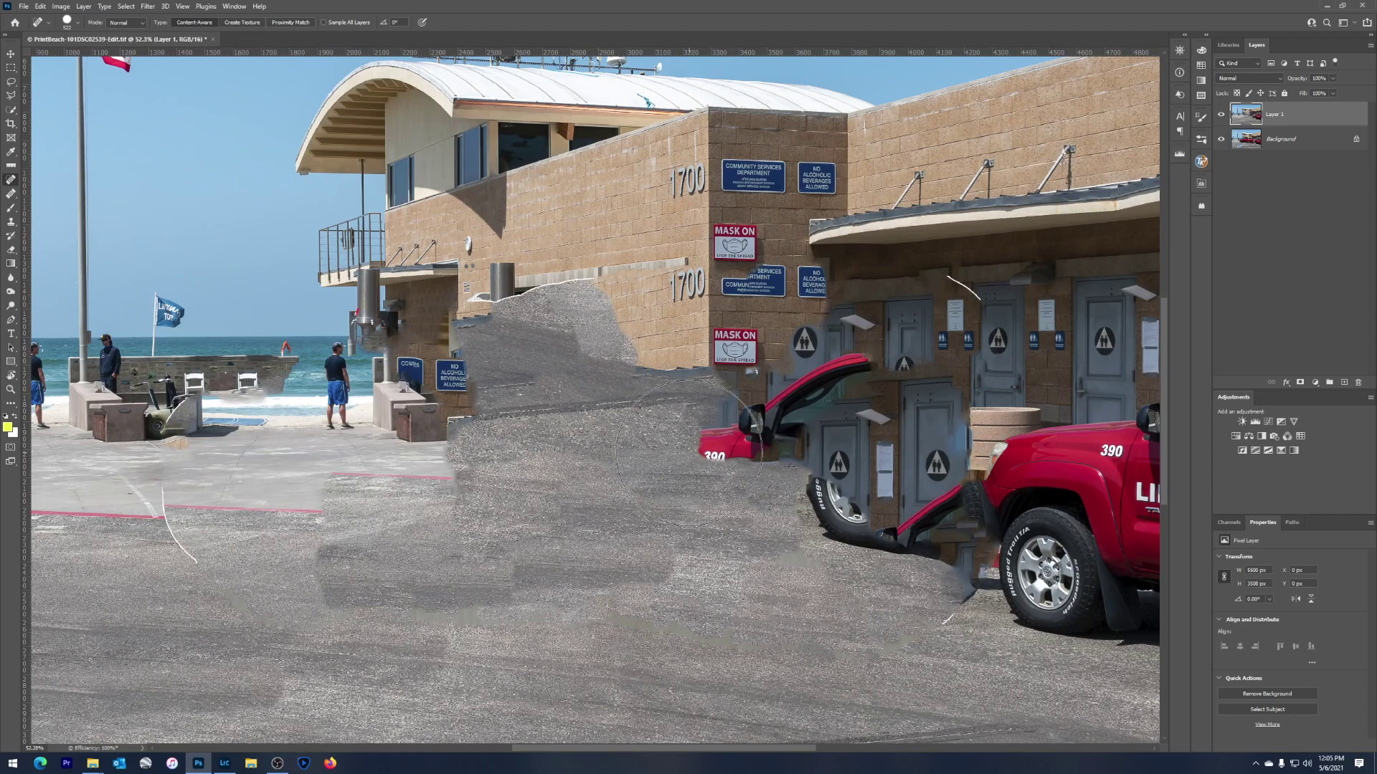
{"action": "scroll", "coordinate": [689, 452], "scroll_direction": "down", "scroll_amount": 3}
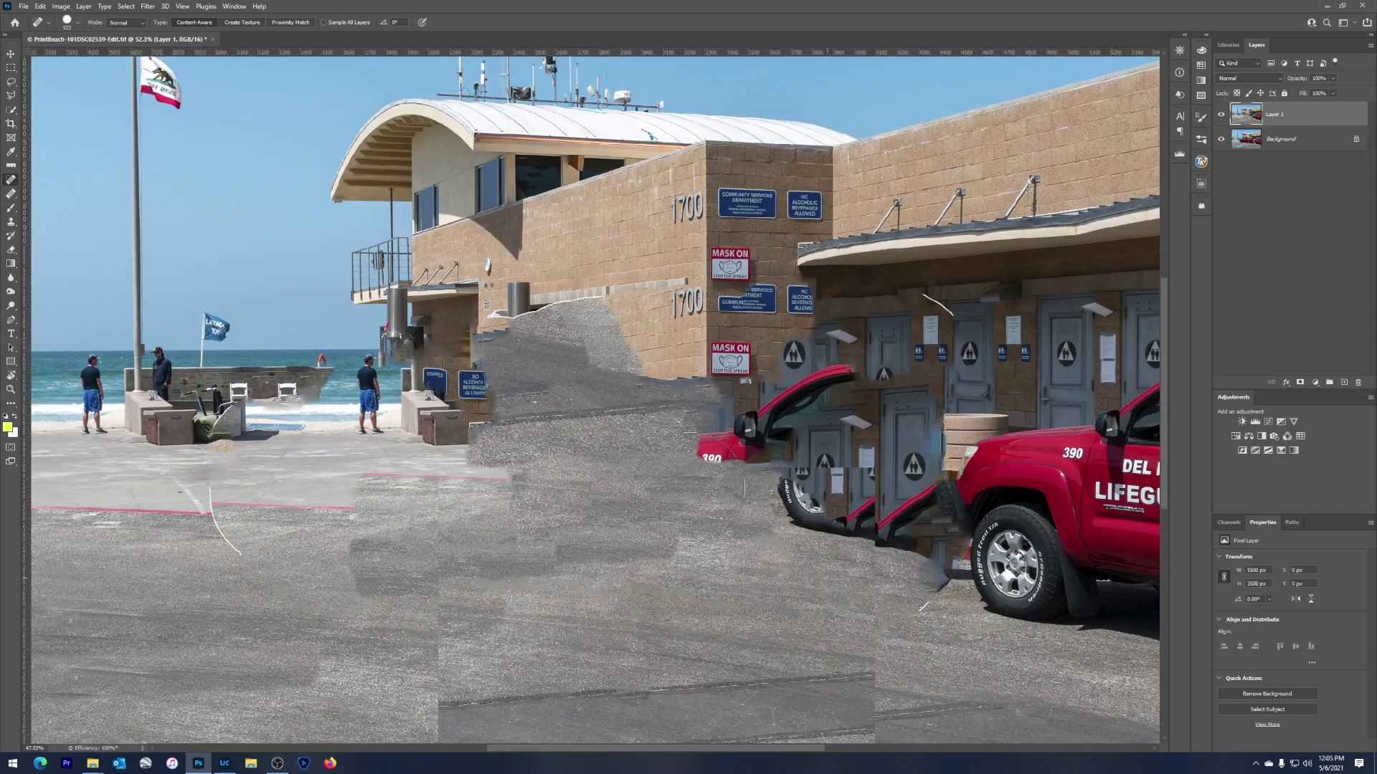
{"action": "key", "text": "ctrl+z"}
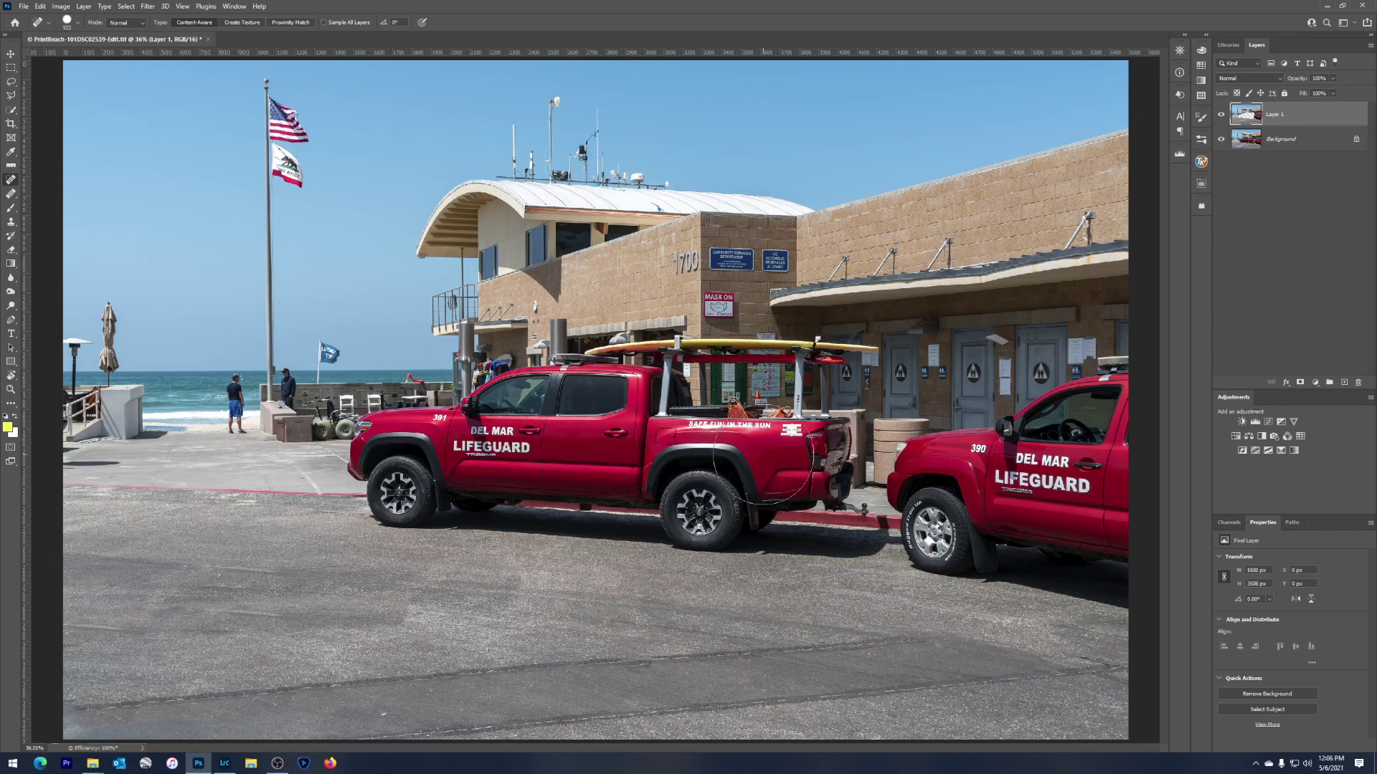
- Hide the Background layer to inspect the cut-out in Layer 1, and show the Background layer again
{"action": "left_click", "coordinate": [1223, 139]}
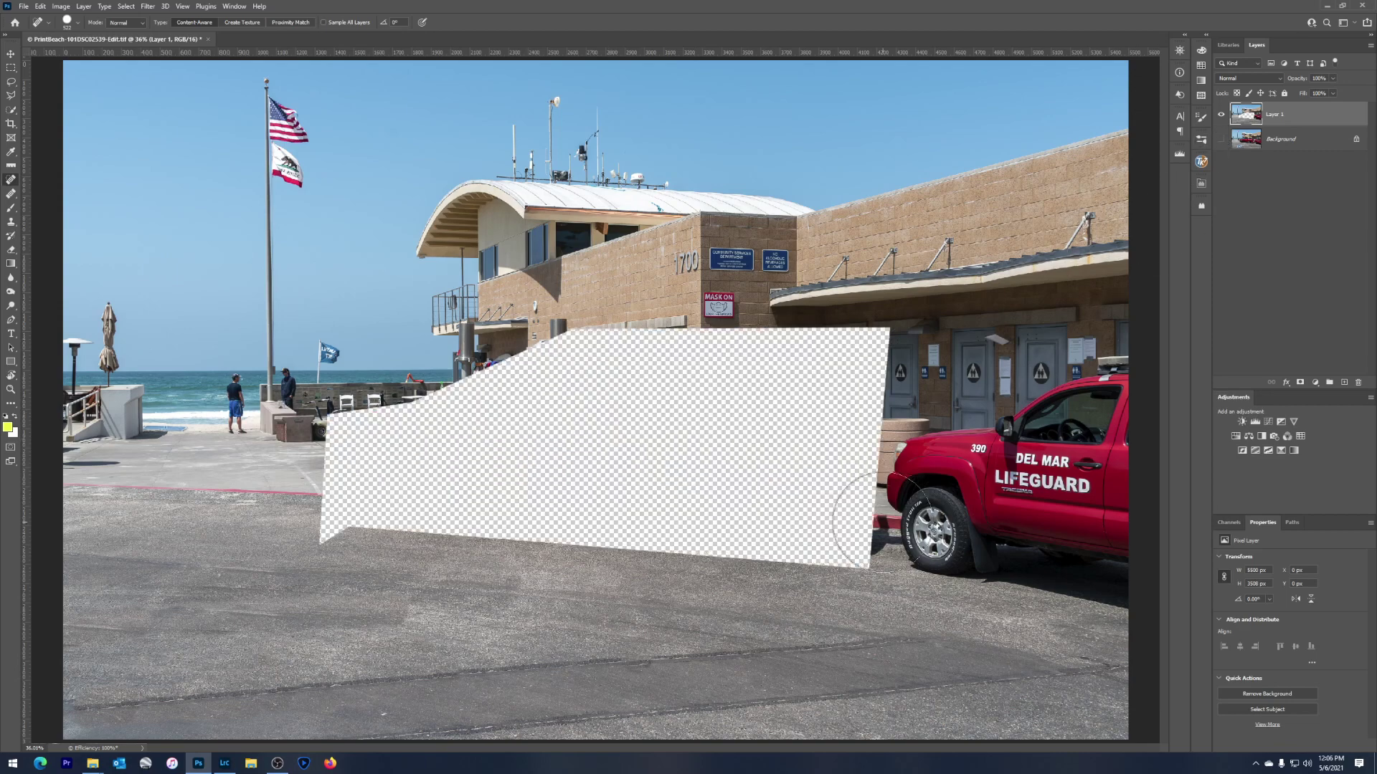
{"action": "left_click", "coordinate": [1221, 140]}
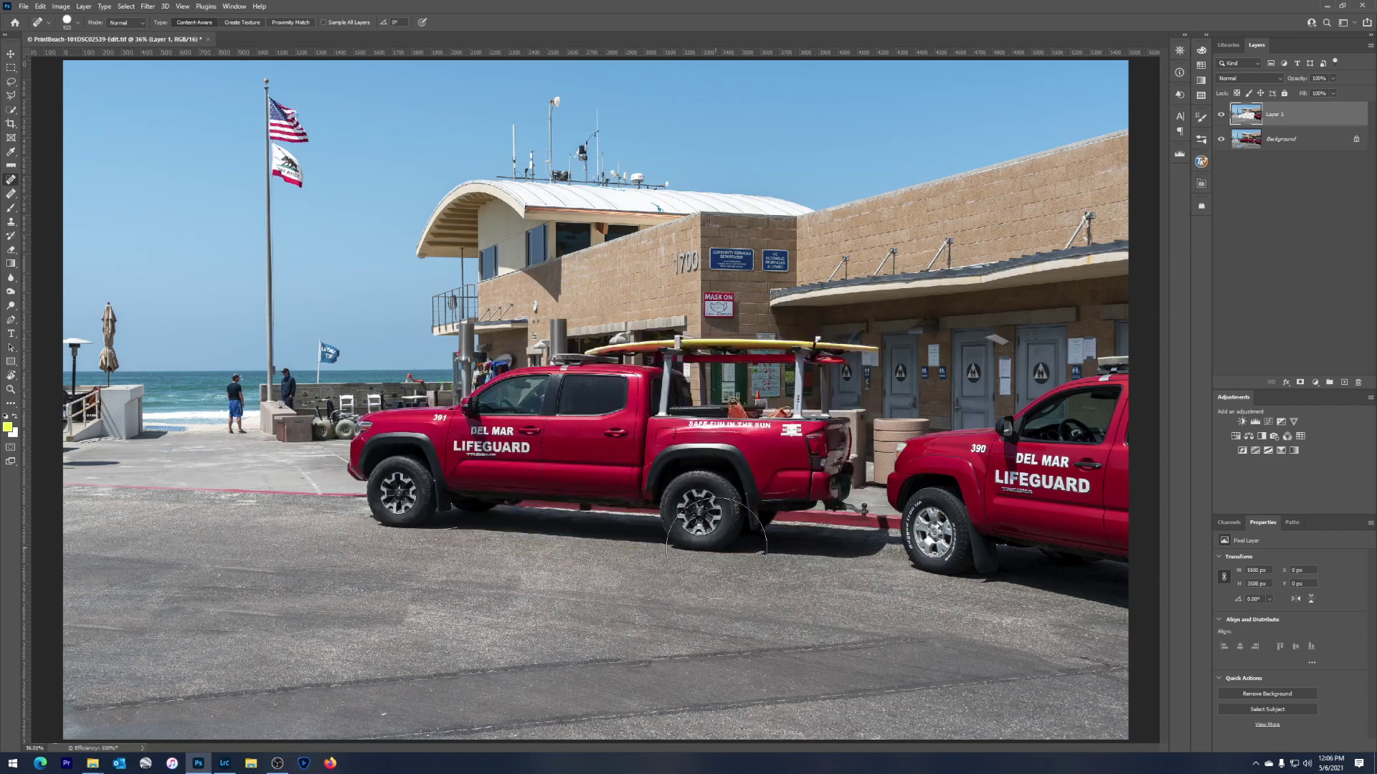
- Shrink the Spot Healing Brush and paint out both flags and the upper part of the flagpole from the sky on Layer 1
{"action": "key", "text": "ctrl+minus"}
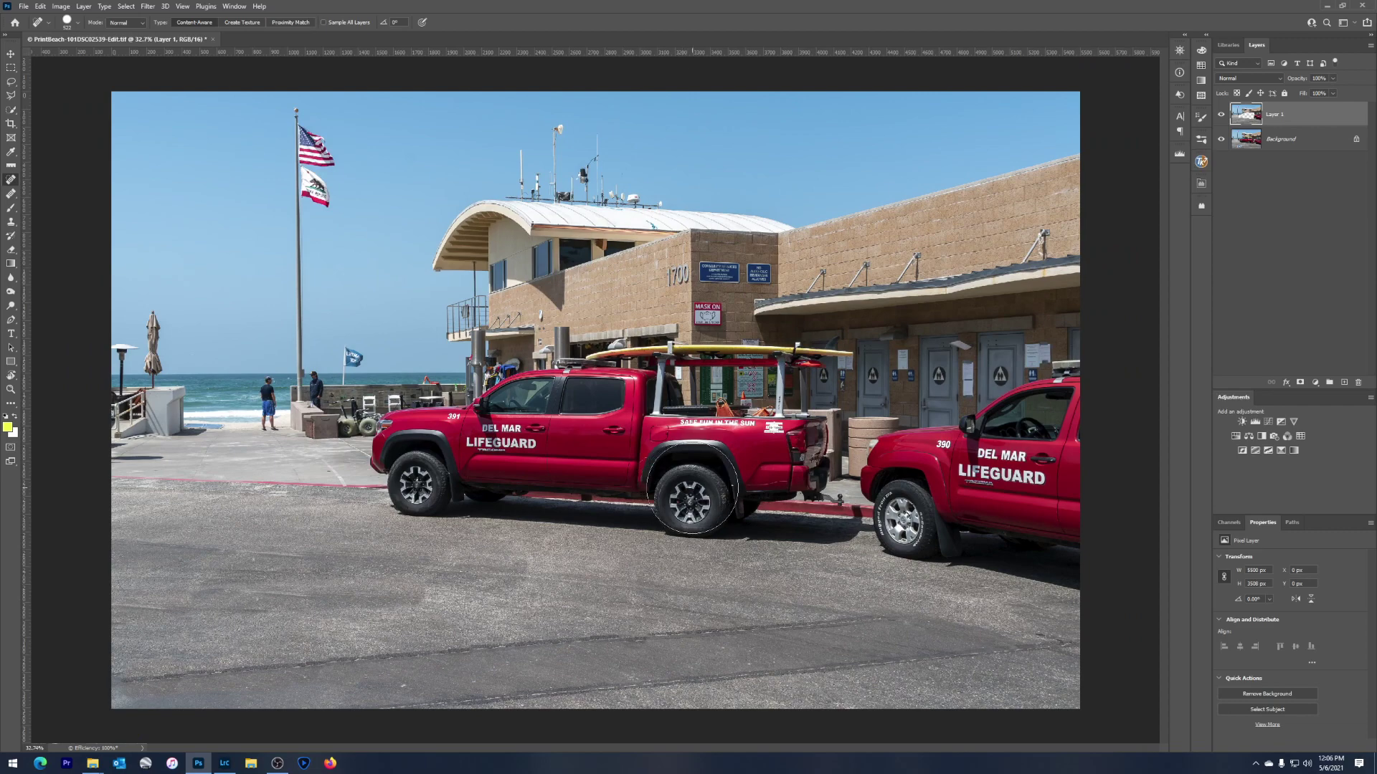
{"action": "key", "text": "ctrl+minus"}
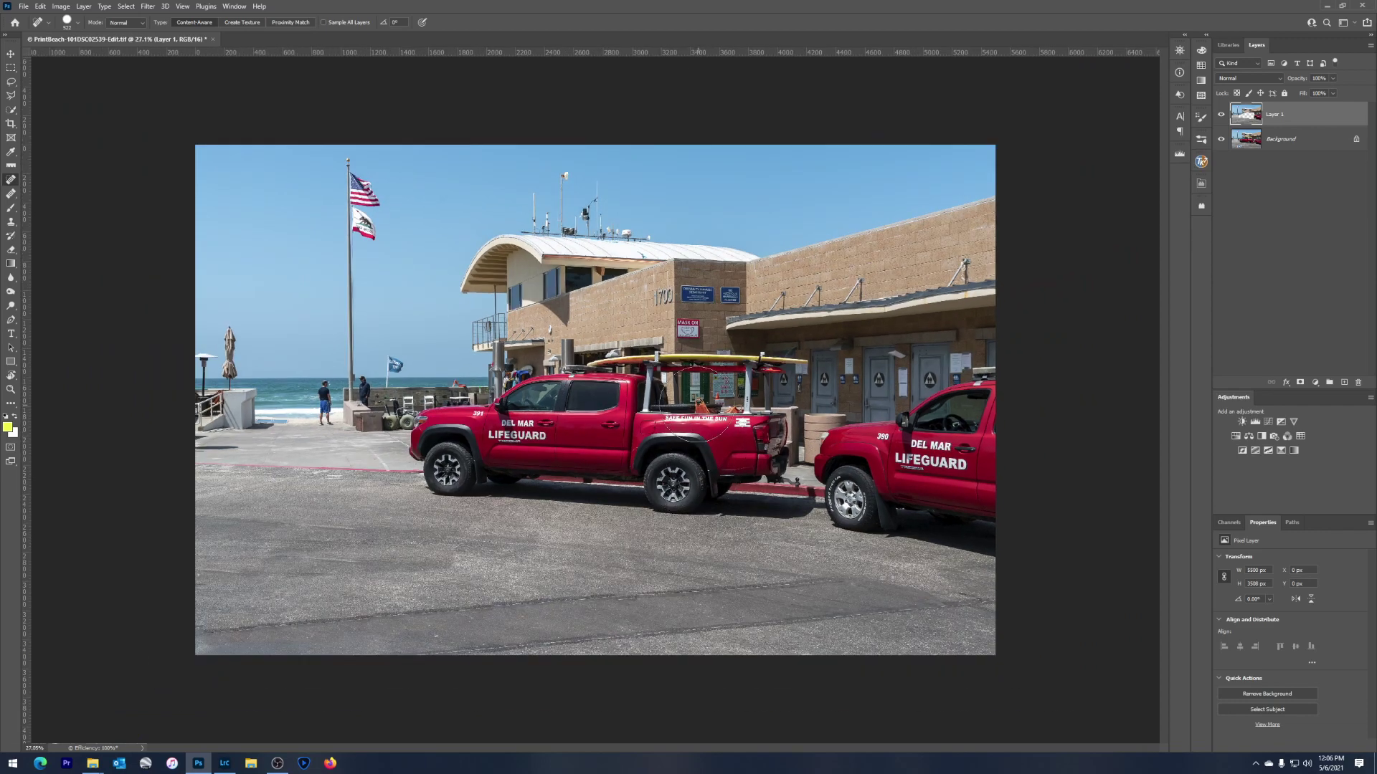
{"action": "scroll", "coordinate": [439, 241], "scroll_direction": "up", "scroll_amount": 8}
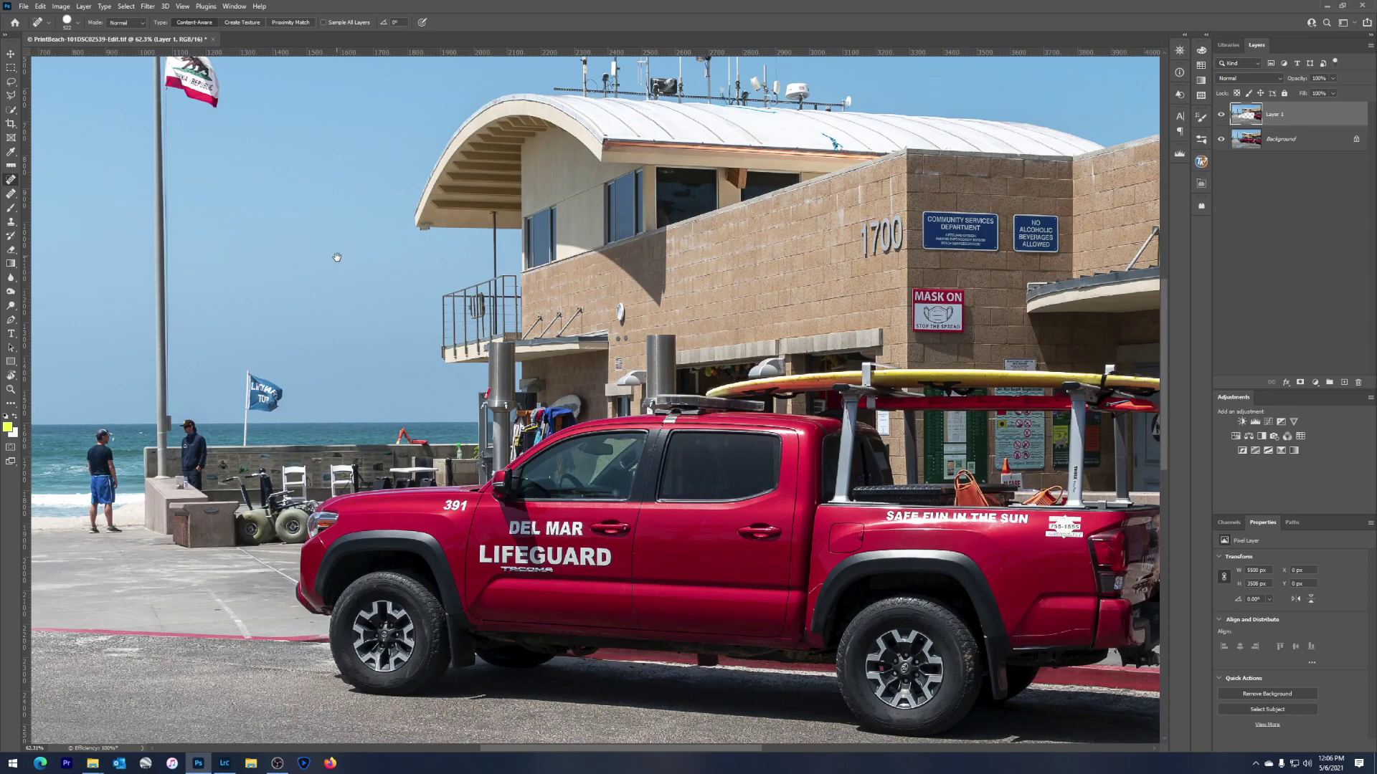
{"action": "left_click_drag", "start_coordinate": [337, 258], "coordinate": [571, 594]}
{"action": "scroll", "coordinate": [323, 362], "scroll_direction": "up", "scroll_amount": 5}
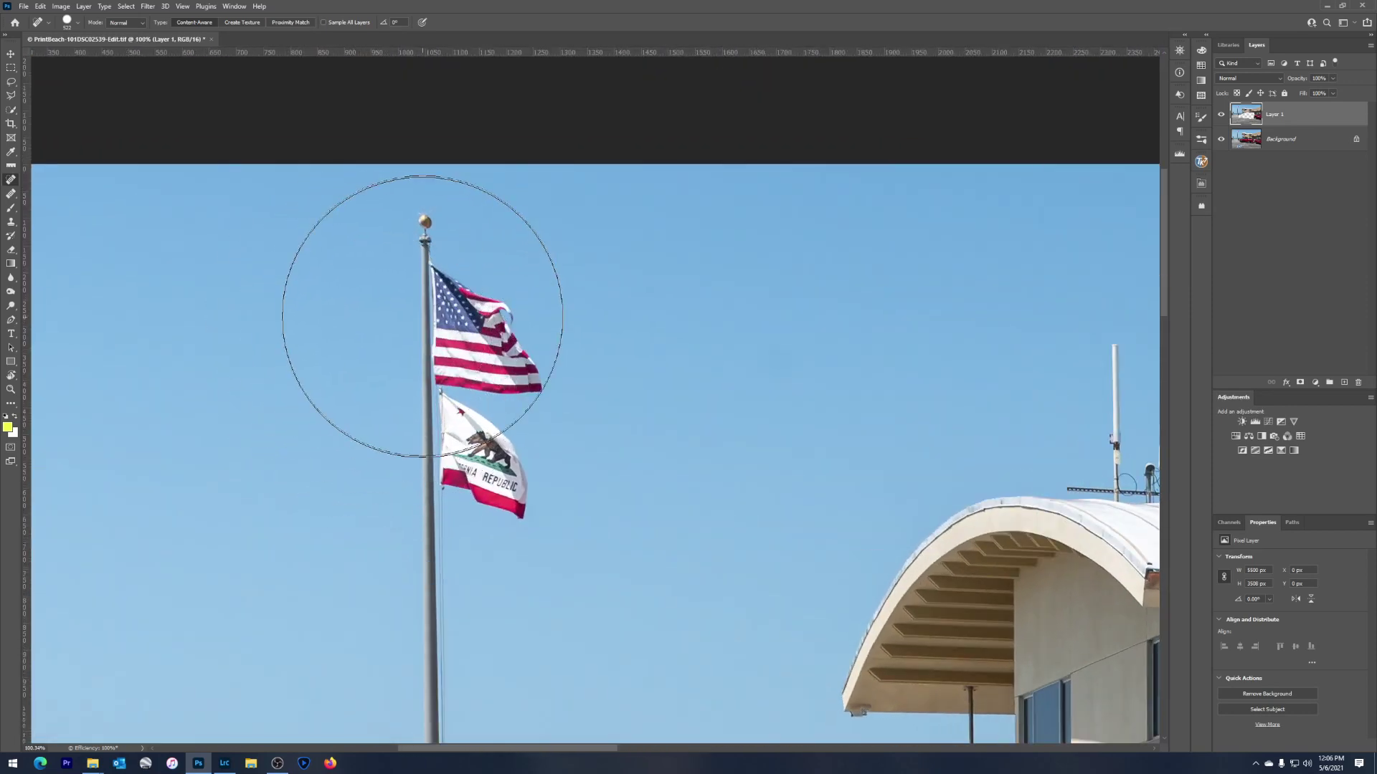
{"action": "left_click_drag", "start_coordinate": [421, 315], "coordinate": [361, 326]}
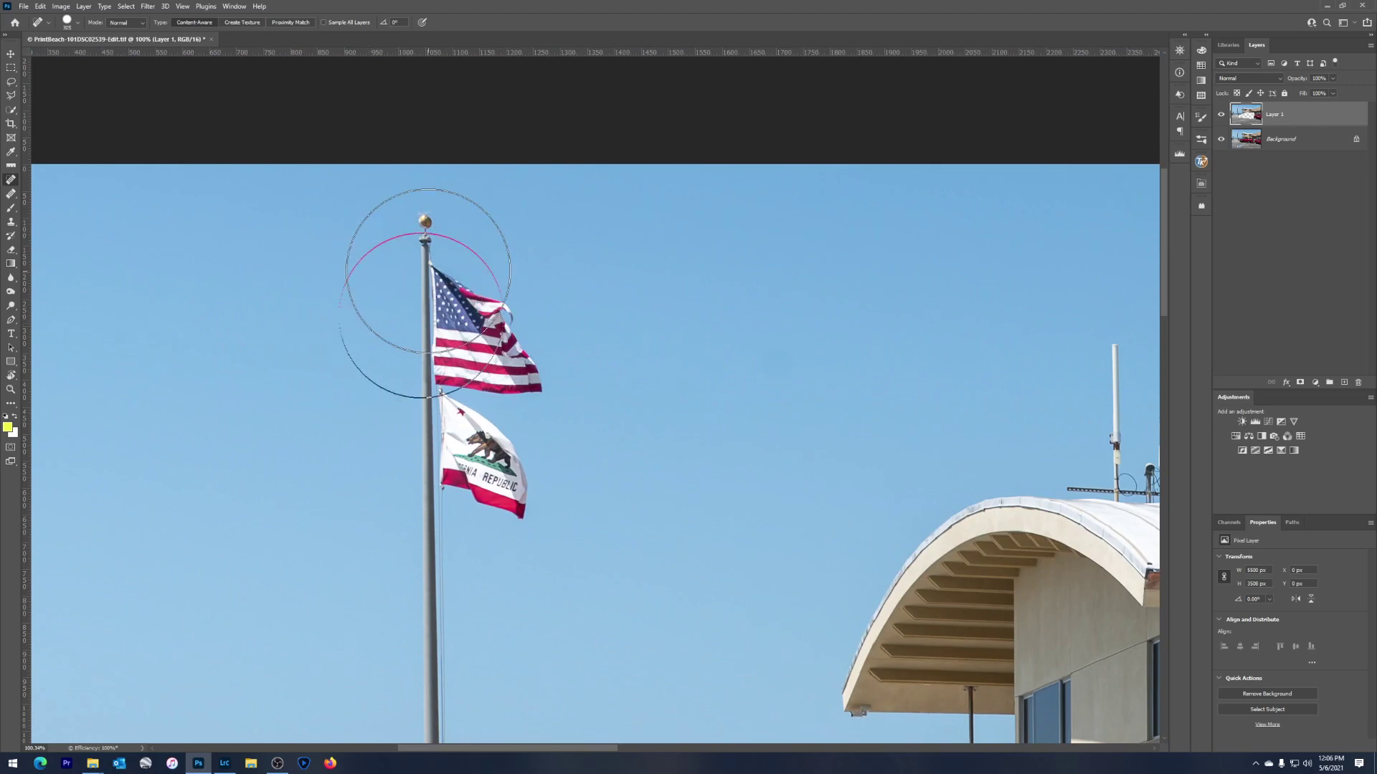
{"action": "mouse_move", "coordinate": [421, 267]}
{"action": "left_mouse_down"}
{"action": "mouse_move", "coordinate": [454, 419]}
{"action": "mouse_move", "coordinate": [431, 706]}
{"action": "mouse_move", "coordinate": [501, 661]}
{"action": "mouse_move", "coordinate": [499, 673]}
{"action": "left_mouse_up"}
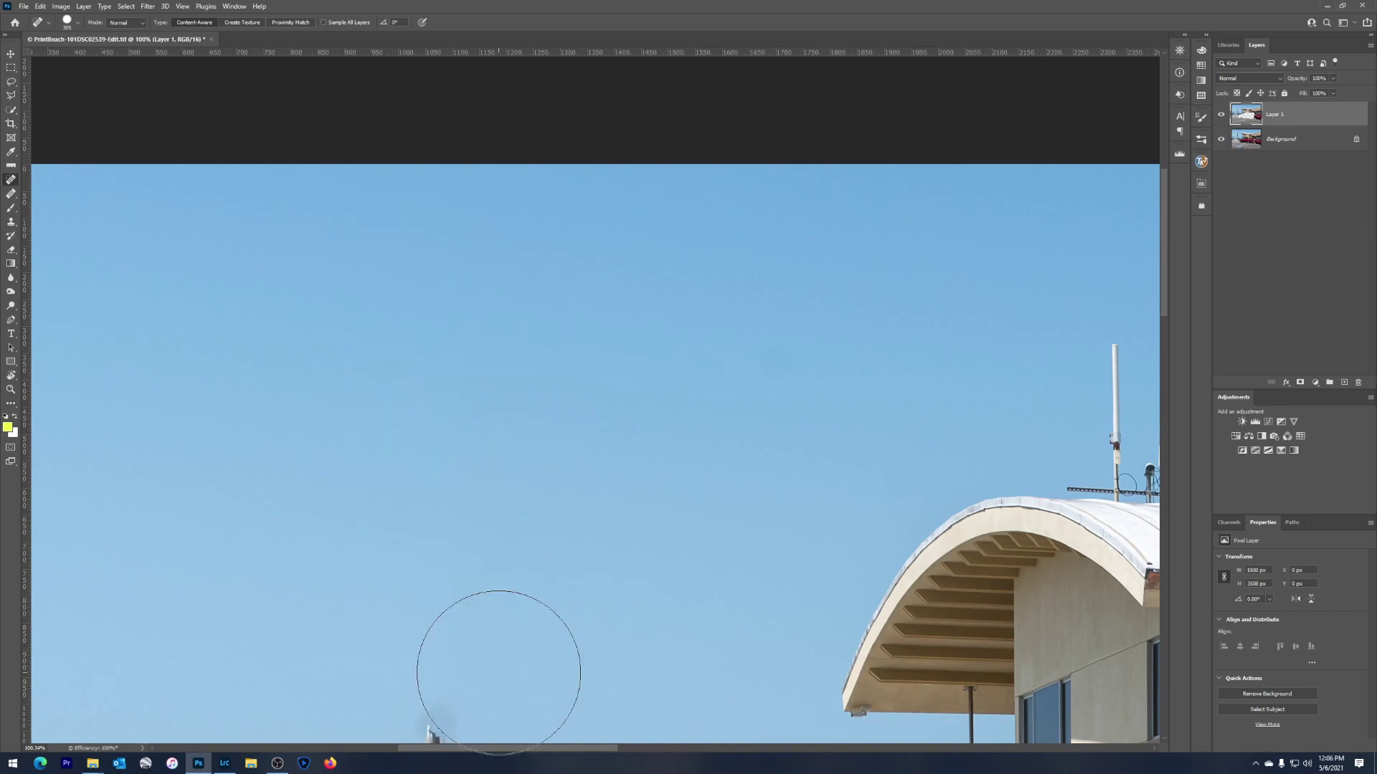
- Paint out the remaining flagpole against the sky, down to just above the horizon, with the Spot Healing Brush
{"action": "scroll", "coordinate": [499, 673], "scroll_direction": "down", "scroll_amount": 6}
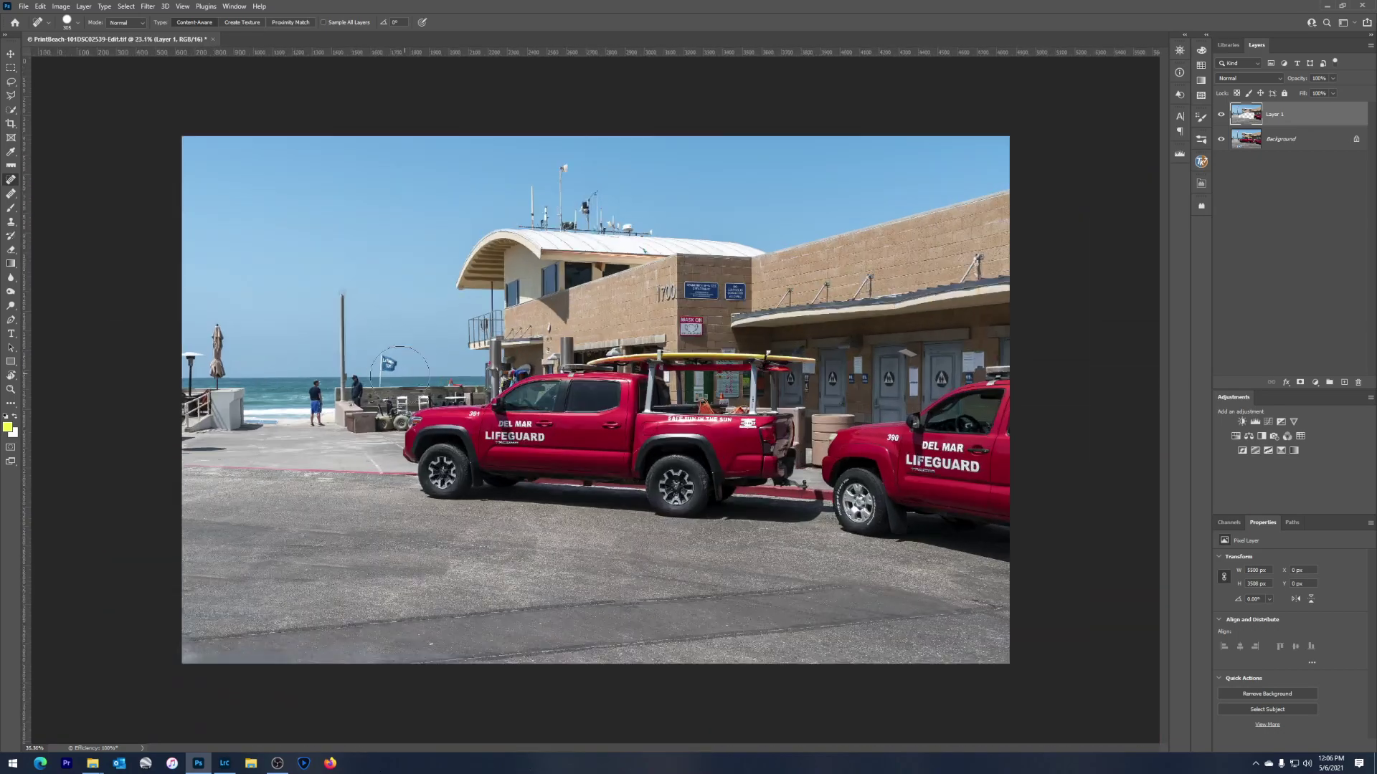
{"action": "scroll", "coordinate": [400, 369], "scroll_direction": "up", "scroll_amount": 4}
{"action": "left_click_drag", "start_coordinate": [221, 240], "coordinate": [227, 335]}
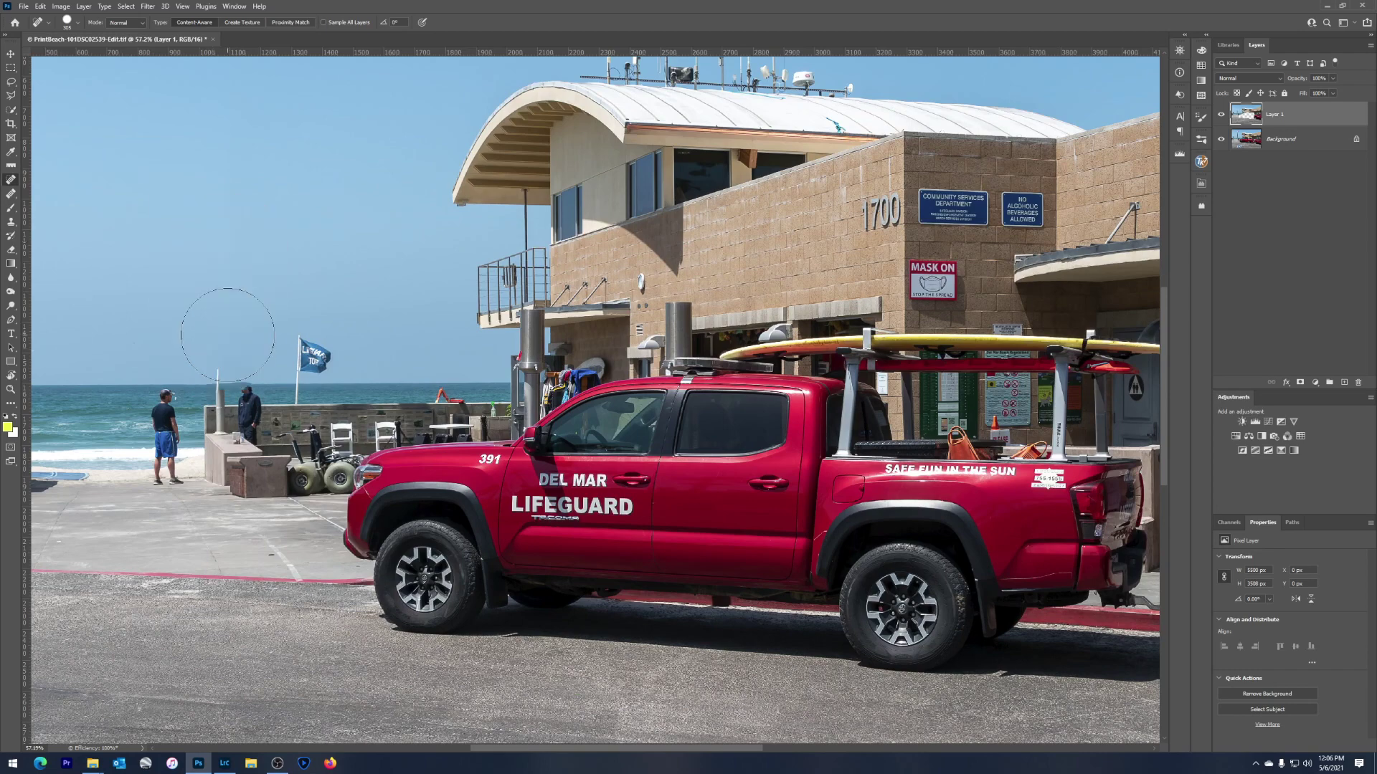
{"action": "scroll", "coordinate": [287, 337], "scroll_direction": "down", "scroll_amount": 3}
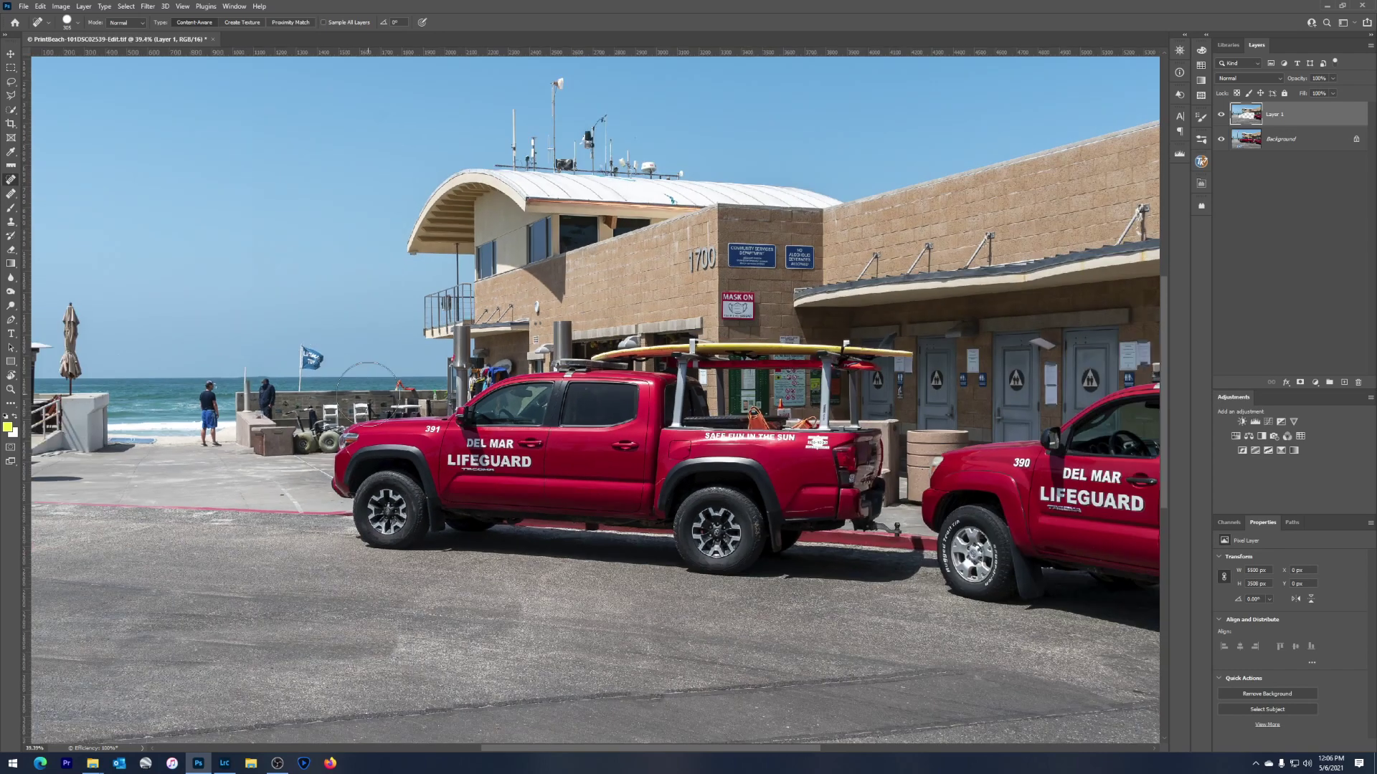
{"action": "scroll", "coordinate": [532, 514], "scroll_direction": "up", "scroll_amount": 2}
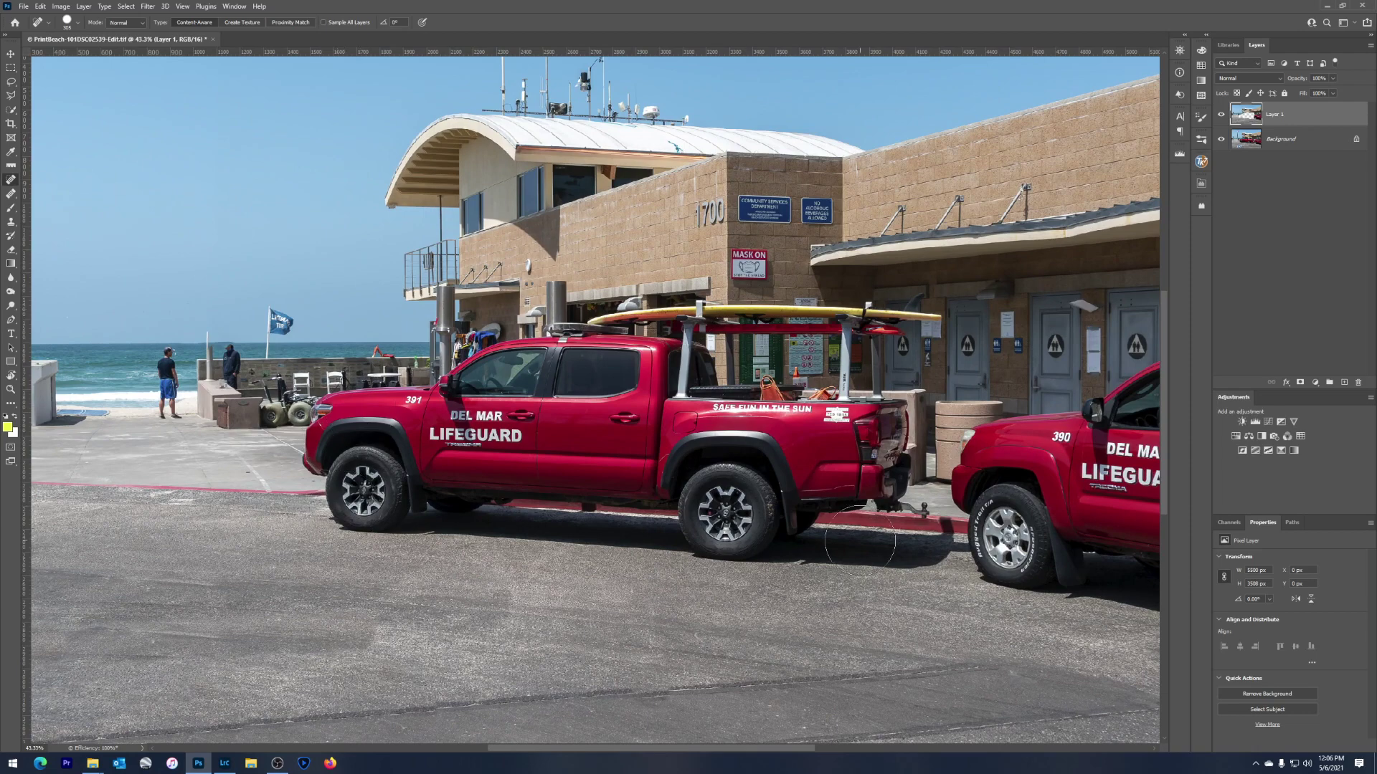
{"action": "scroll", "coordinate": [538, 381], "scroll_direction": "down", "scroll_amount": 1}
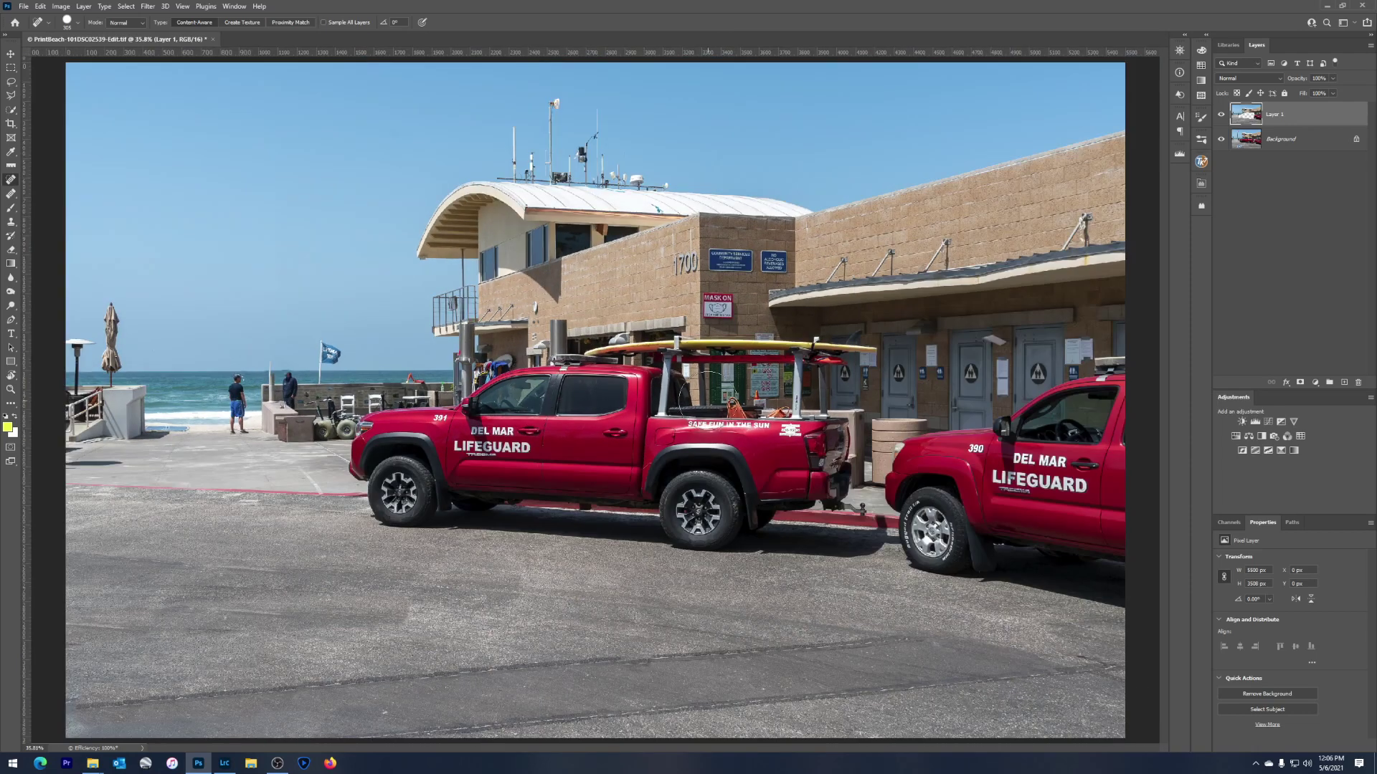